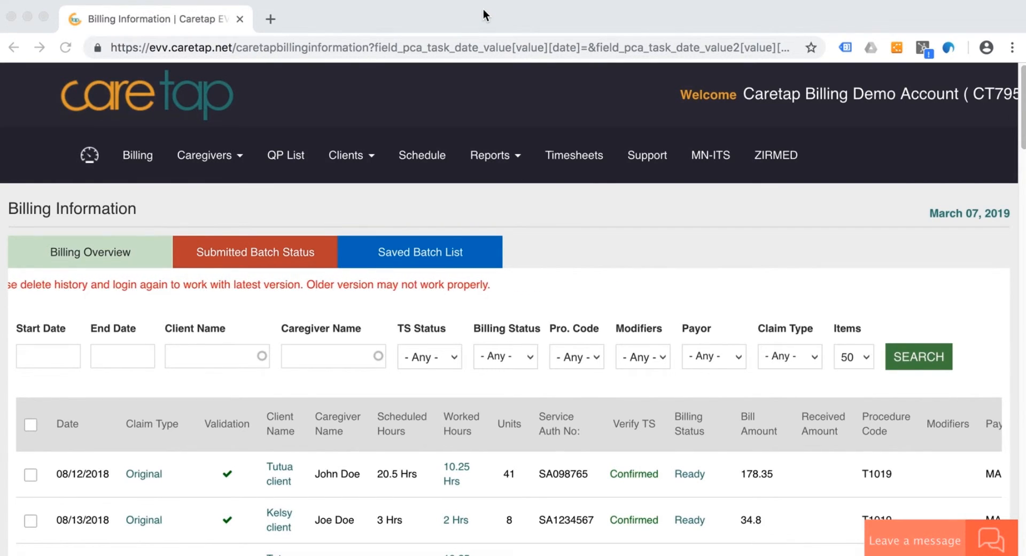
- Open the Billing Overview from the Billing Information page
{"action": "scroll", "coordinate": [578, 286], "scroll_direction": "down", "scroll_amount": 6}
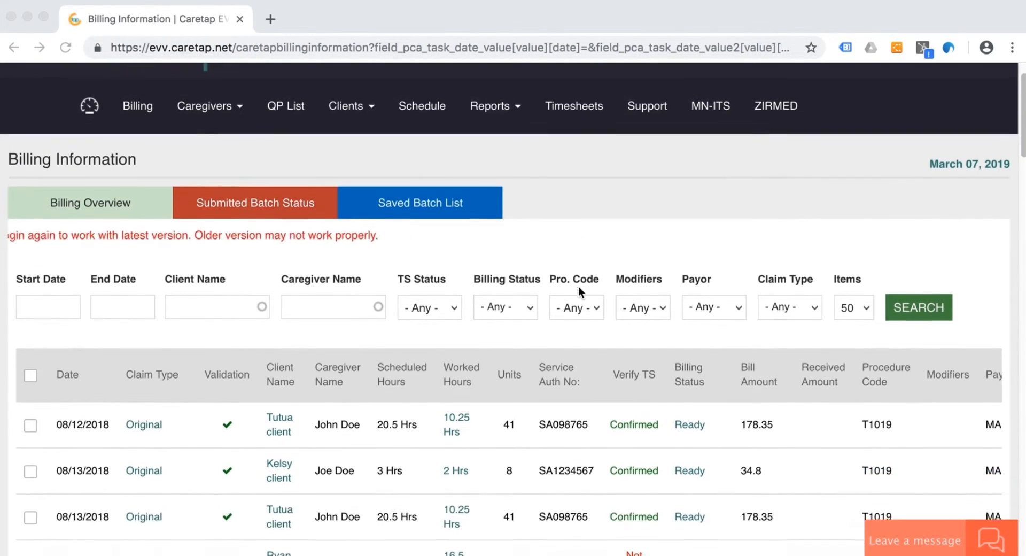
{"action": "scroll", "coordinate": [489, 377], "scroll_direction": "down", "scroll_amount": 12}
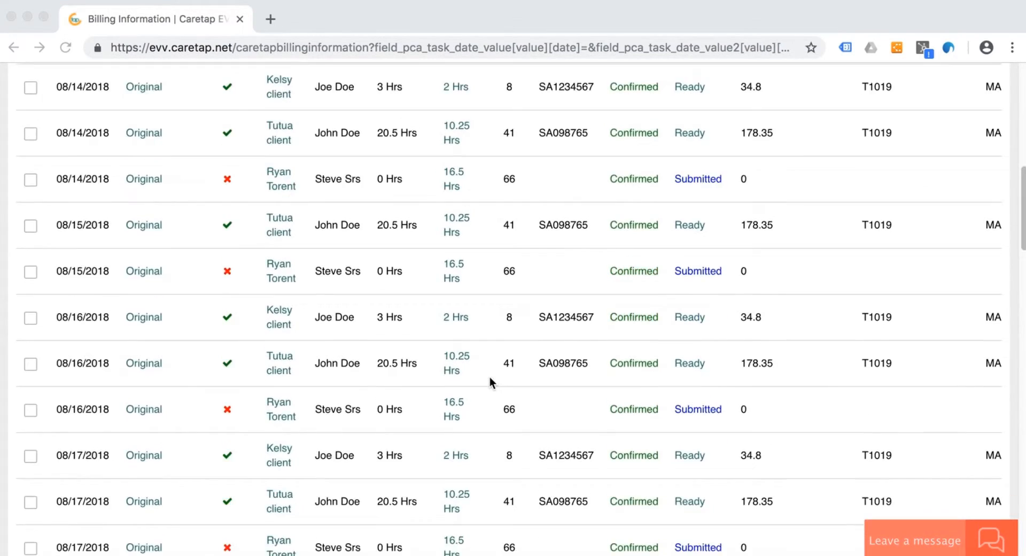
{"action": "scroll", "coordinate": [368, 316], "scroll_direction": "up", "scroll_amount": 18}
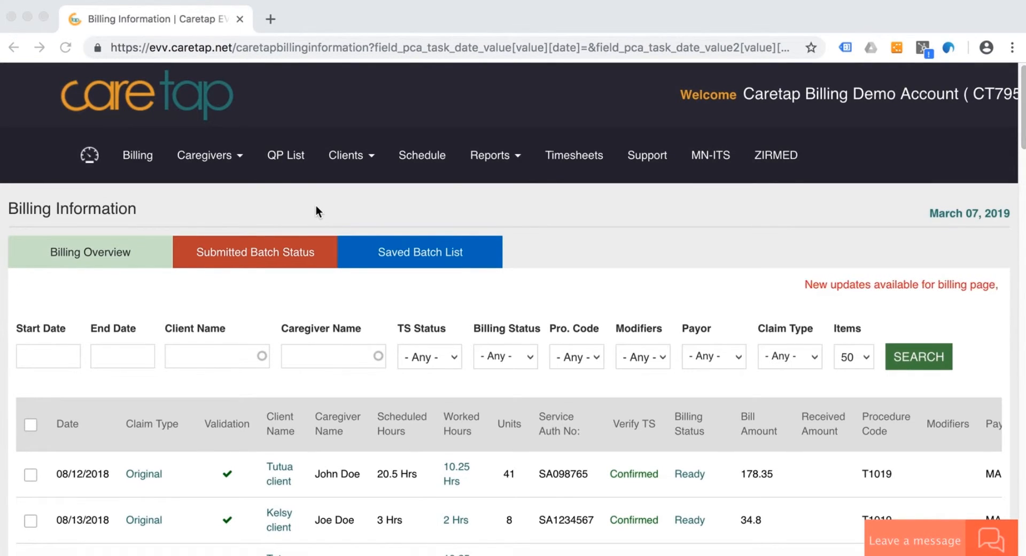
{"action": "left_click", "coordinate": [214, 197]}
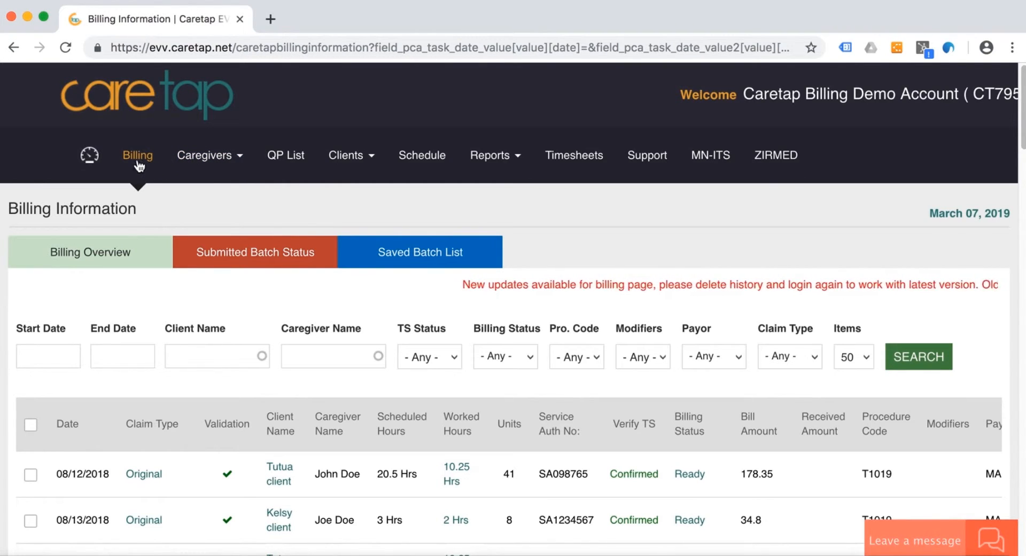
{"action": "scroll", "coordinate": [255, 369], "scroll_direction": "down", "scroll_amount": 1}
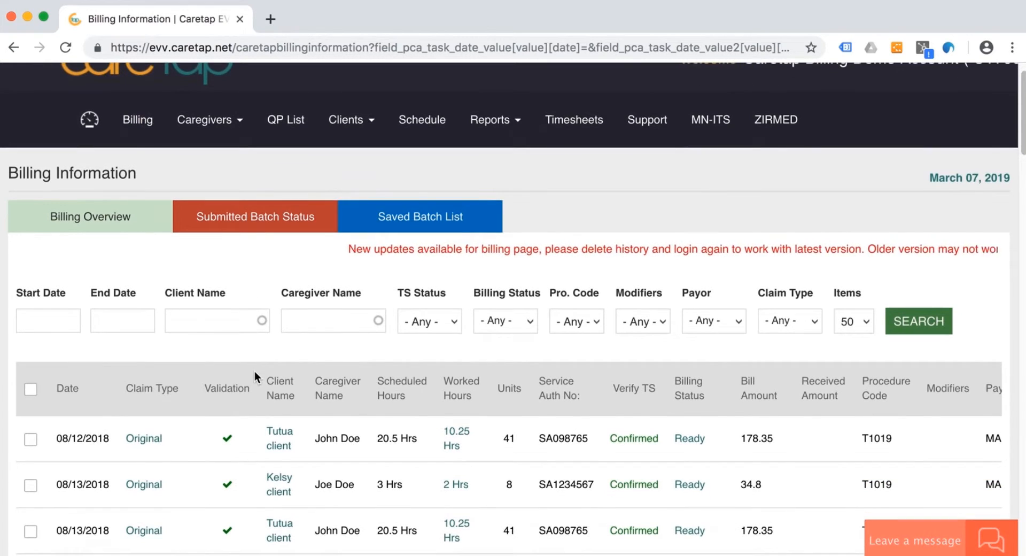
{"action": "left_click", "coordinate": [119, 218]}
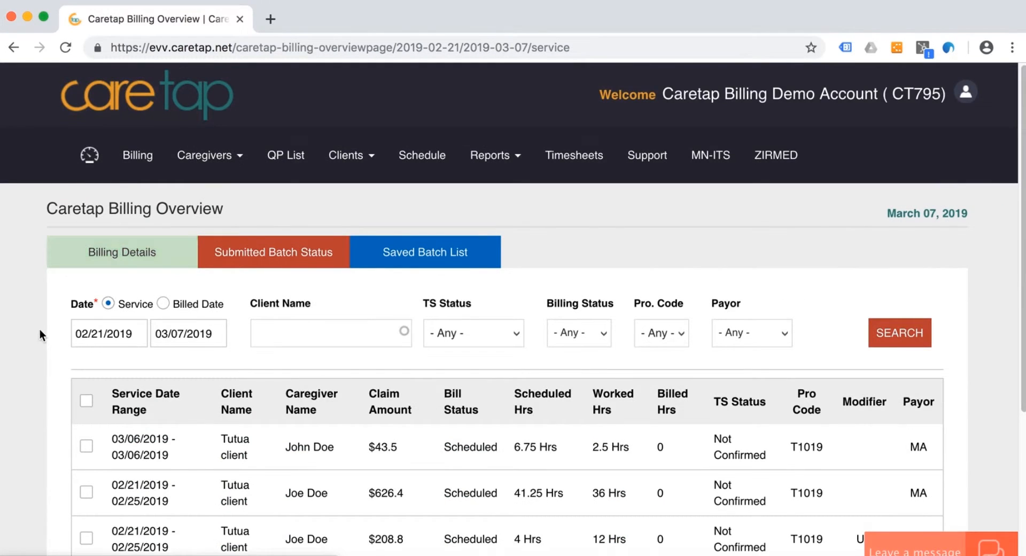
- Set the service start date to 02/01/2019 and search the billing overview for that date range
{"action": "scroll", "coordinate": [39, 331], "scroll_direction": "down", "scroll_amount": 1}
{"action": "scroll", "coordinate": [39, 328], "scroll_direction": "down", "scroll_amount": 1}
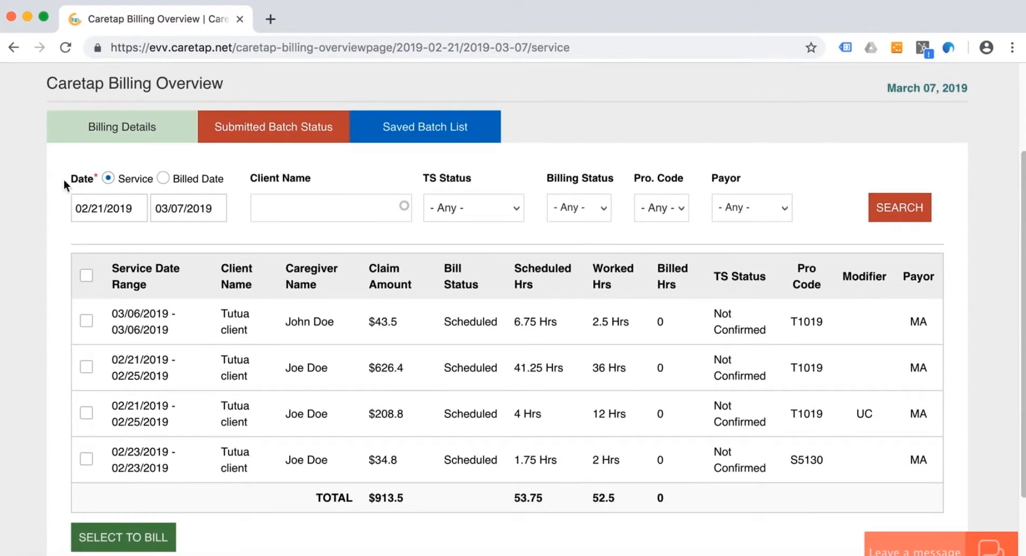
{"action": "left_click", "coordinate": [108, 209]}
{"action": "left_click", "coordinate": [84, 236]}
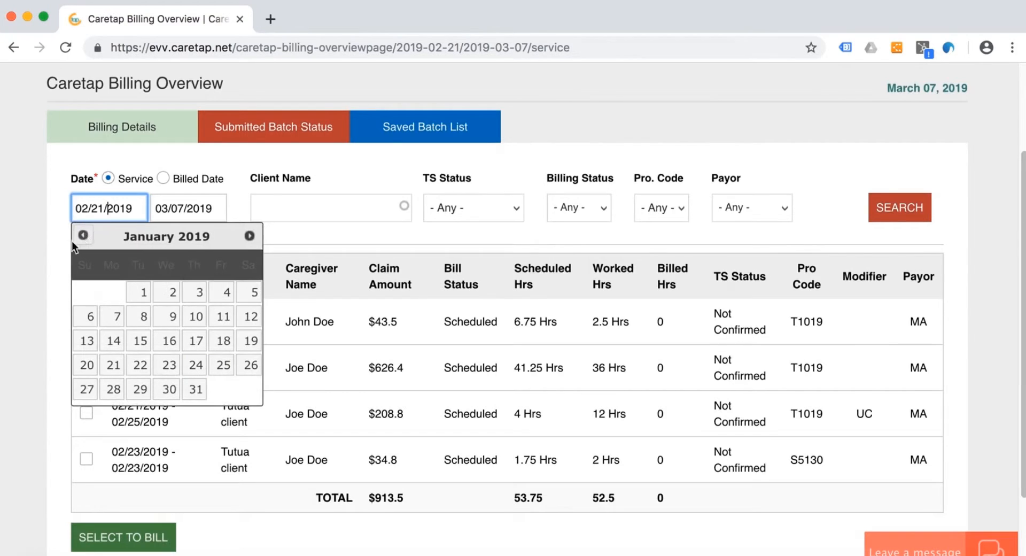
{"action": "left_click", "coordinate": [249, 236]}
{"action": "left_click", "coordinate": [227, 293]}
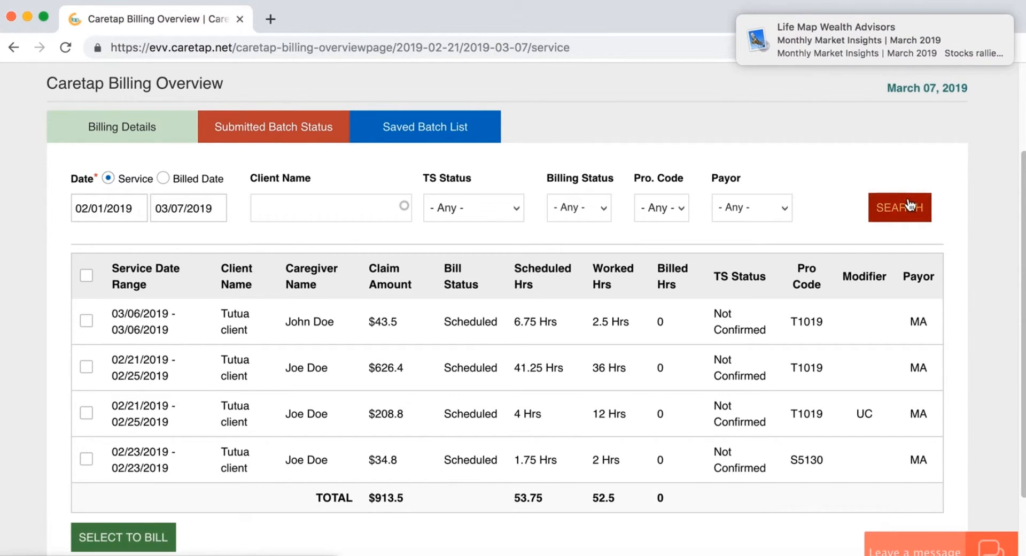
{"action": "left_click", "coordinate": [895, 210]}
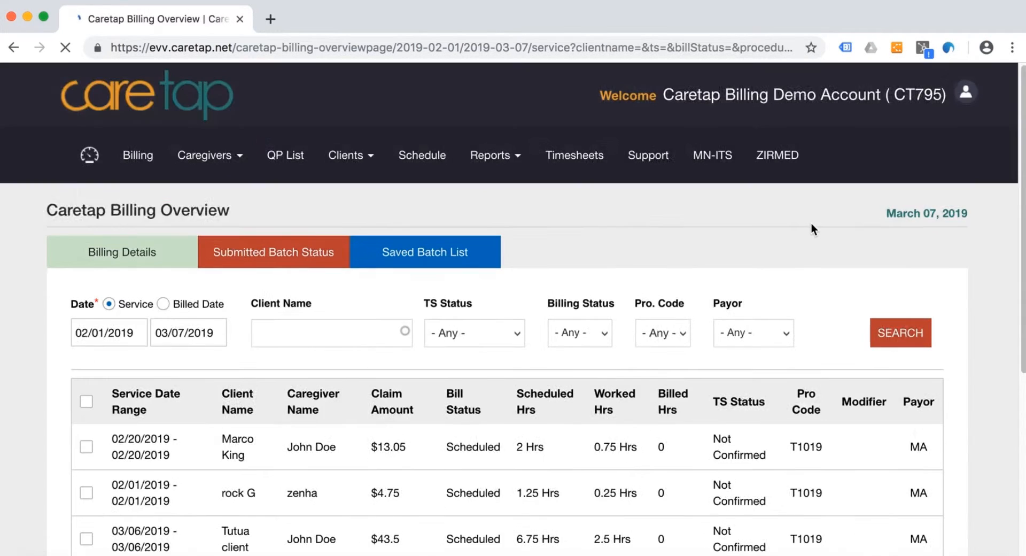
- Filter the billing overview by payor MA and procedure code T1019, and run the search
{"action": "scroll", "coordinate": [766, 226], "scroll_direction": "down", "scroll_amount": 5}
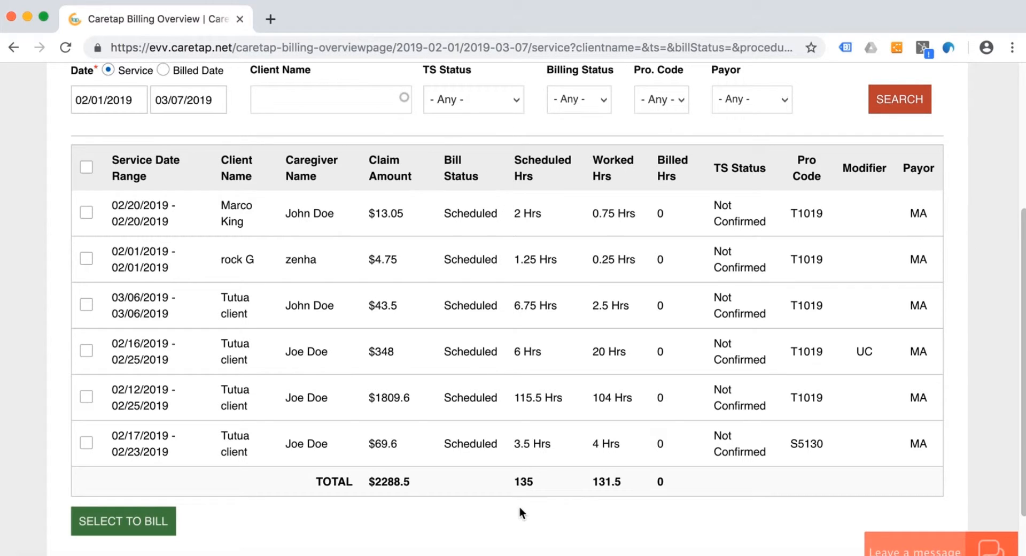
{"action": "left_click", "coordinate": [772, 102]}
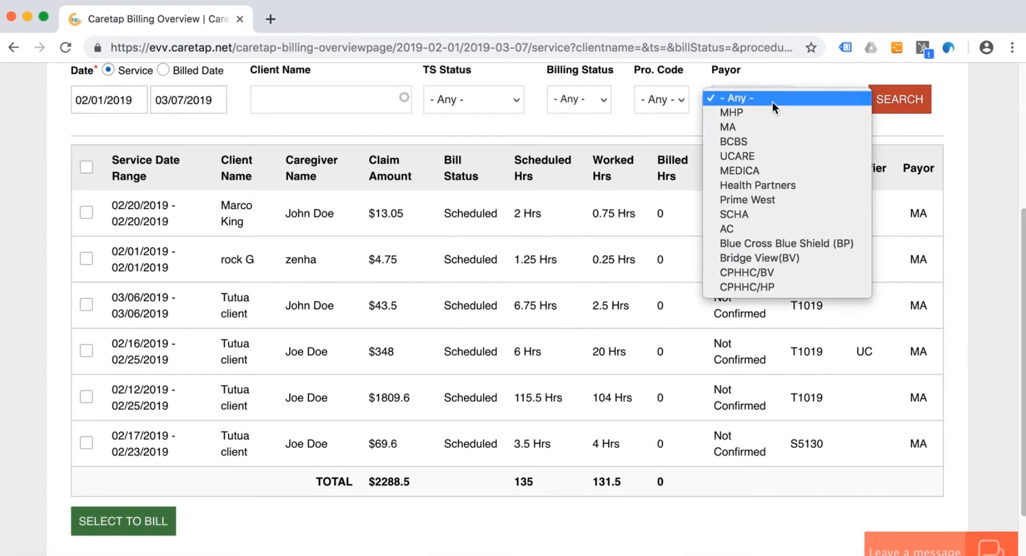
{"action": "left_click", "coordinate": [717, 129]}
{"action": "left_click", "coordinate": [662, 98]}
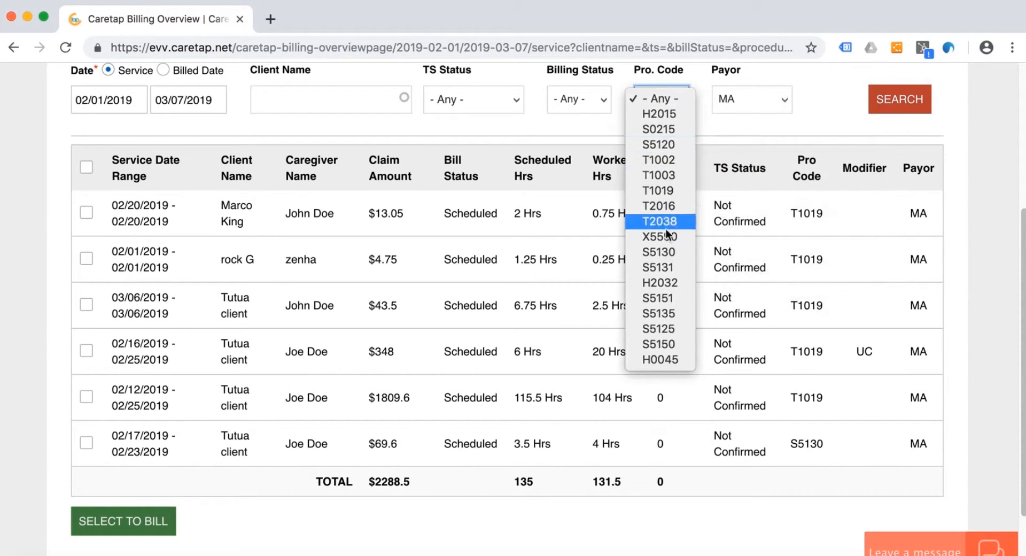
{"action": "left_click", "coordinate": [662, 191]}
{"action": "left_click", "coordinate": [652, 133]}
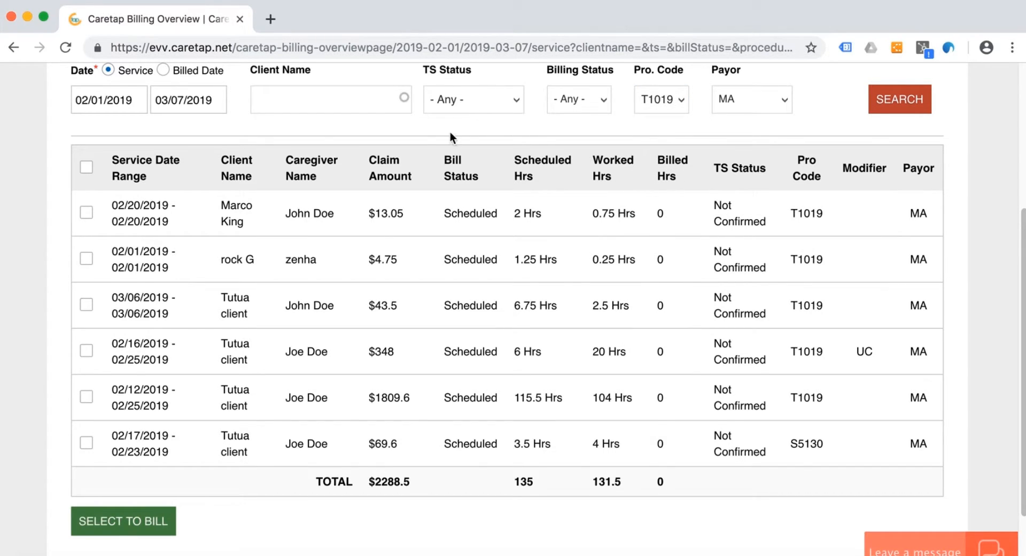
{"action": "left_click", "coordinate": [870, 107]}
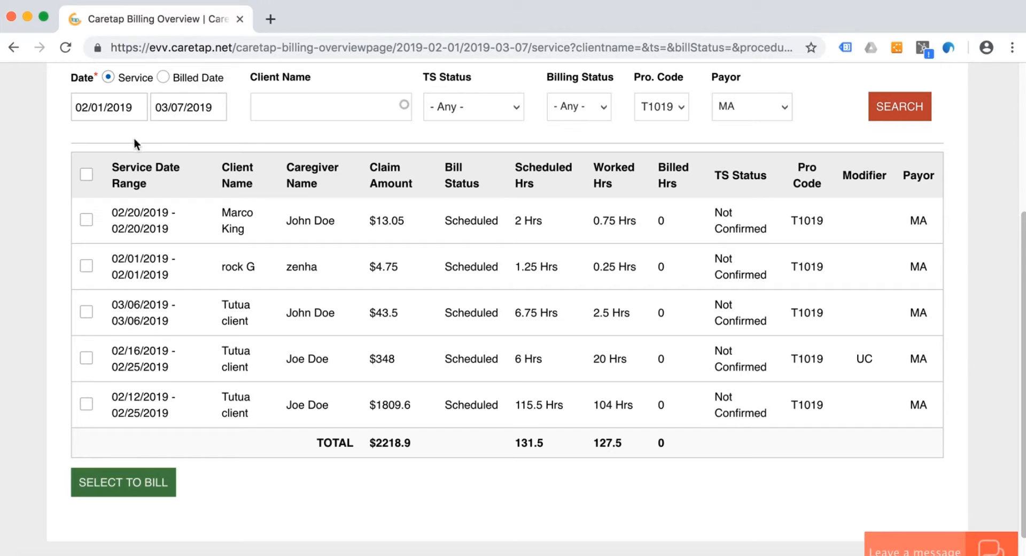
- Select all the filtered service entries and send them to billing
{"action": "left_click", "coordinate": [87, 175]}
{"action": "left_click", "coordinate": [115, 483]}
{"action": "left_click", "coordinate": [109, 484]}
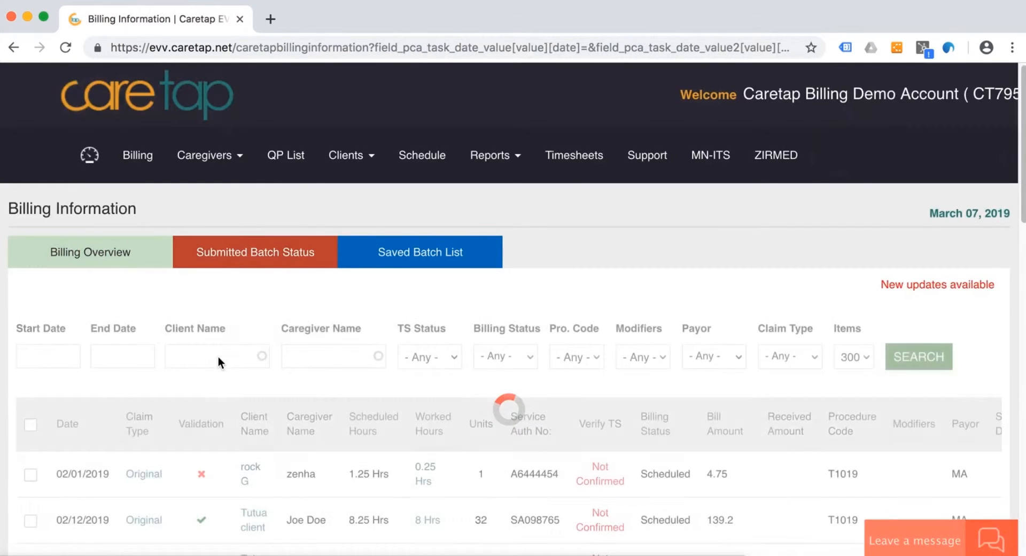
- Examine the daily claim lines, including validation, hours, timesheet and billing status, modifiers, delete links and the totals row
{"action": "scroll", "coordinate": [209, 406], "scroll_direction": "down", "scroll_amount": 2}
{"action": "scroll", "coordinate": [210, 403], "scroll_direction": "down", "scroll_amount": 5}
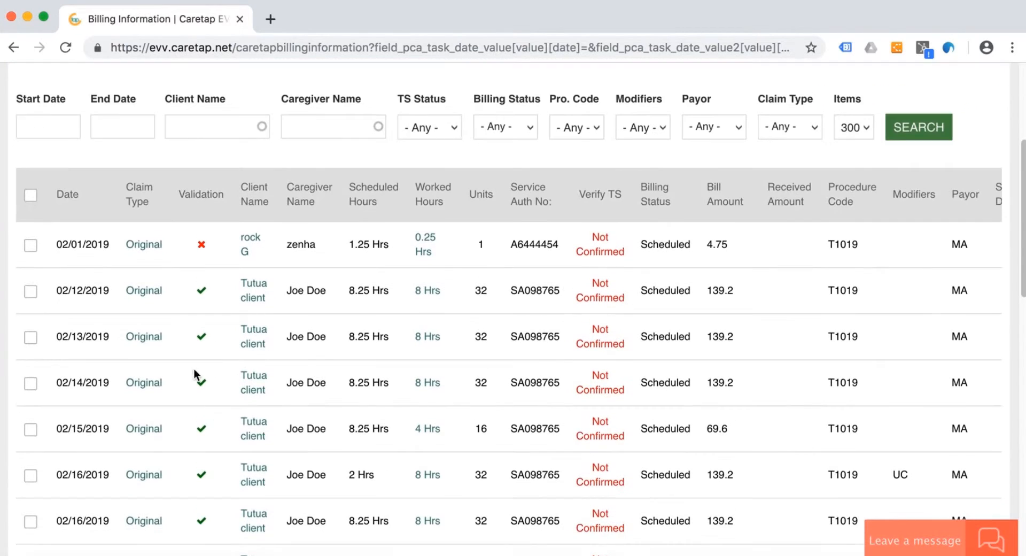
{"action": "scroll", "coordinate": [255, 306], "scroll_direction": "down", "scroll_amount": 10}
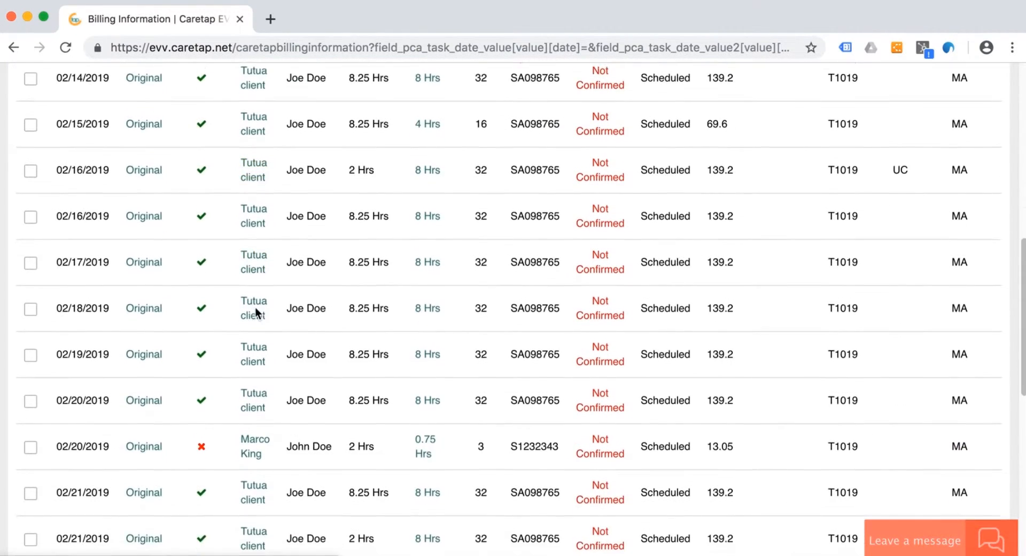
{"action": "scroll", "coordinate": [294, 286], "scroll_direction": "up", "scroll_amount": 5}
{"action": "scroll", "coordinate": [308, 282], "scroll_direction": "up", "scroll_amount": 4}
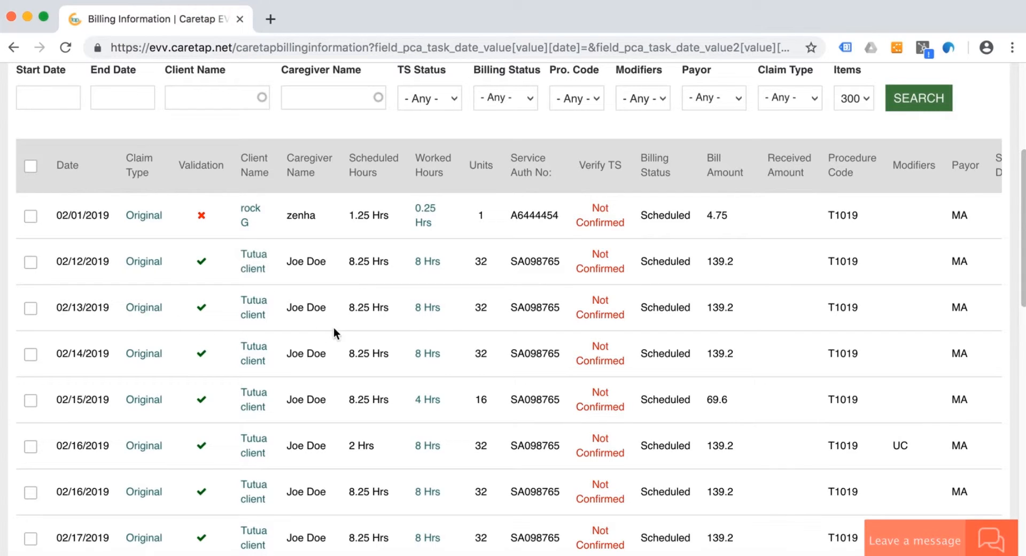
{"action": "scroll", "coordinate": [388, 351], "scroll_direction": "down", "scroll_amount": 2}
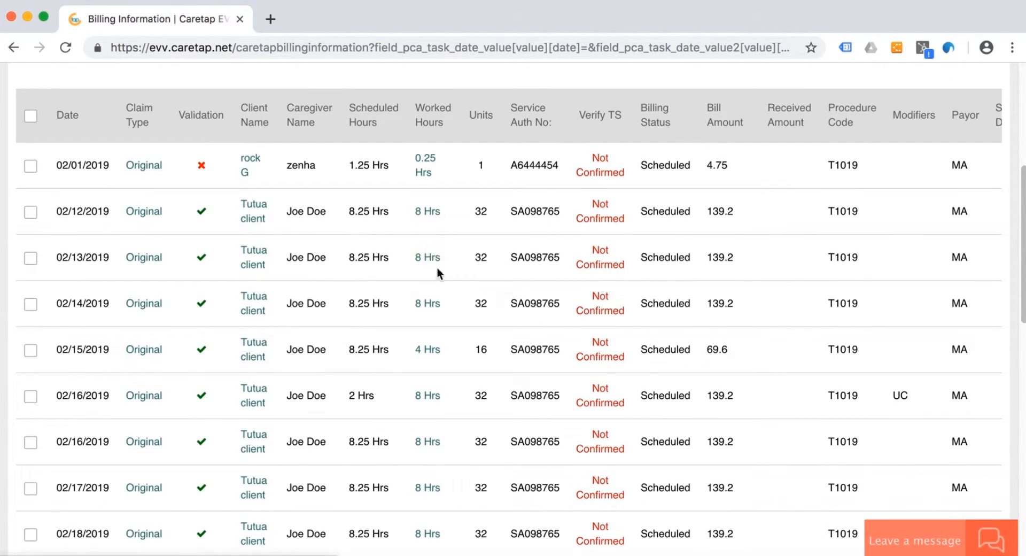
{"action": "scroll", "coordinate": [588, 369], "scroll_direction": "down", "scroll_amount": 10}
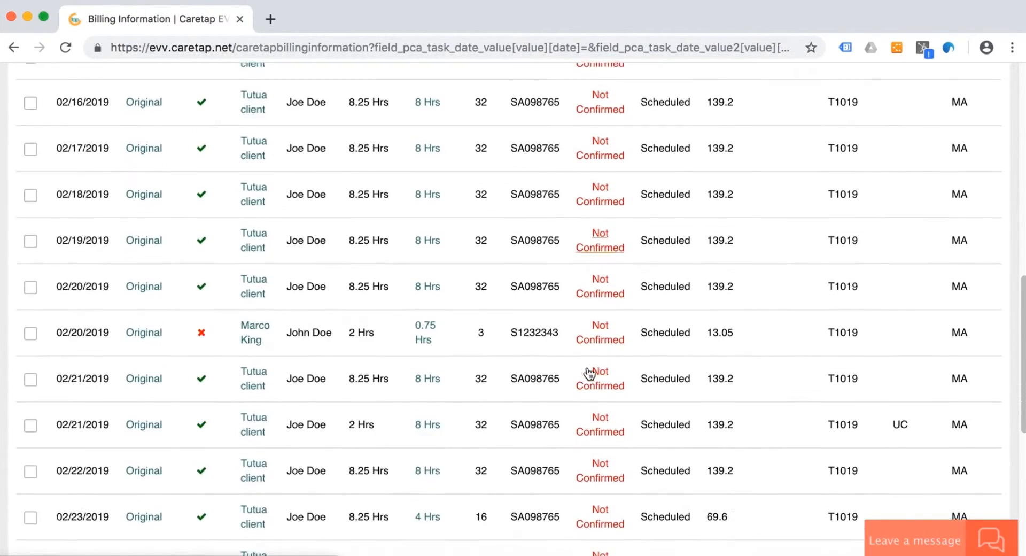
{"action": "scroll", "coordinate": [589, 374], "scroll_direction": "down", "scroll_amount": 4}
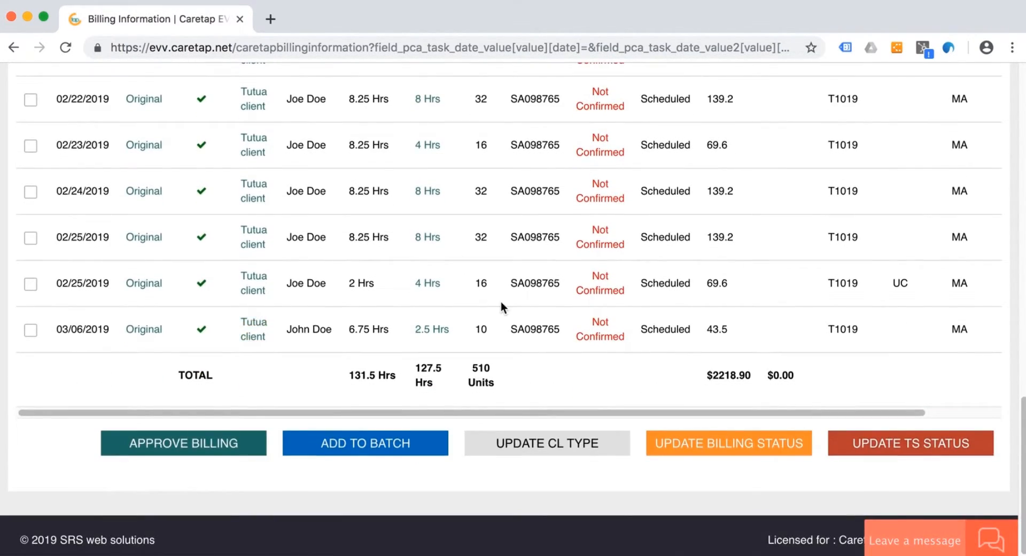
{"action": "scroll", "coordinate": [502, 305], "scroll_direction": "up", "scroll_amount": 11}
{"action": "scroll", "coordinate": [501, 305], "scroll_direction": "up", "scroll_amount": 6}
{"action": "scroll", "coordinate": [455, 429], "scroll_direction": "down", "scroll_amount": 5}
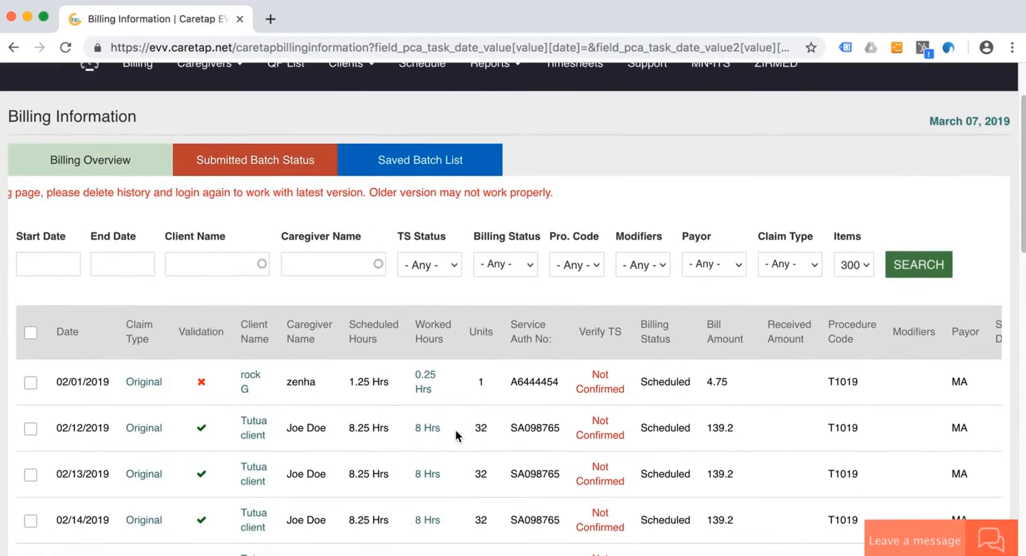
{"action": "scroll", "coordinate": [455, 436], "scroll_direction": "down", "scroll_amount": 14}
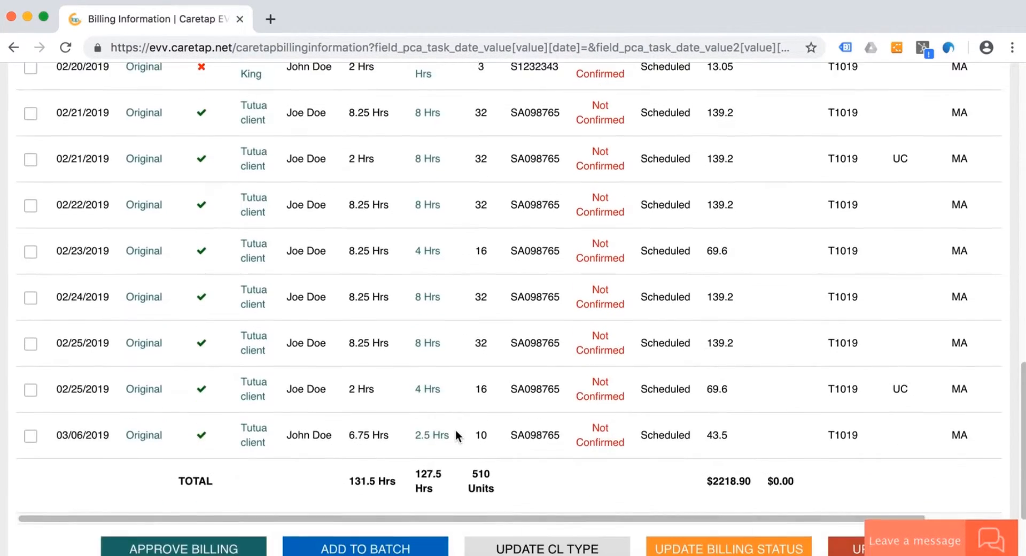
{"action": "scroll", "coordinate": [650, 295], "scroll_direction": "up", "scroll_amount": 3}
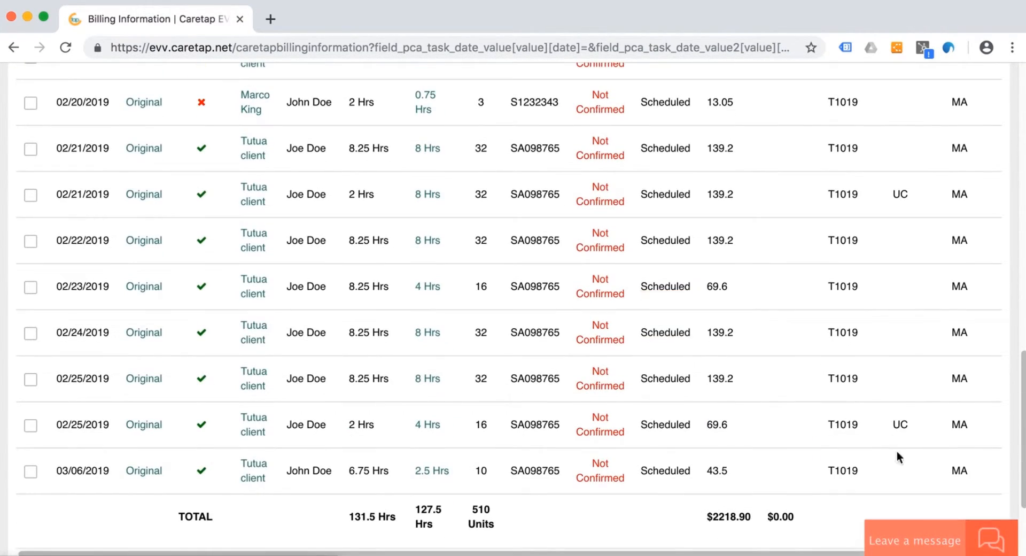
{"action": "scroll", "coordinate": [900, 194], "scroll_direction": "up", "scroll_amount": 10}
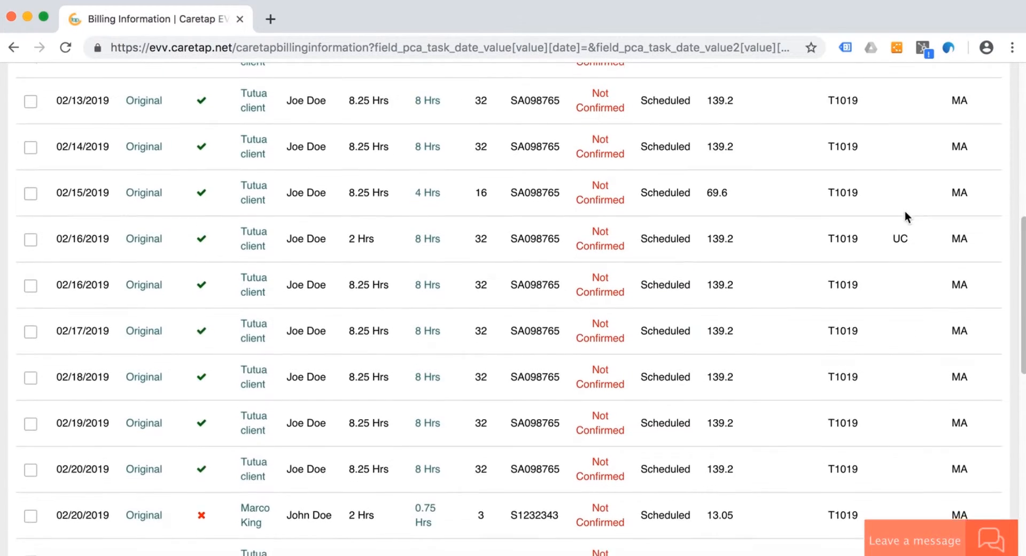
{"action": "scroll", "coordinate": [891, 168], "scroll_direction": "up", "scroll_amount": 4}
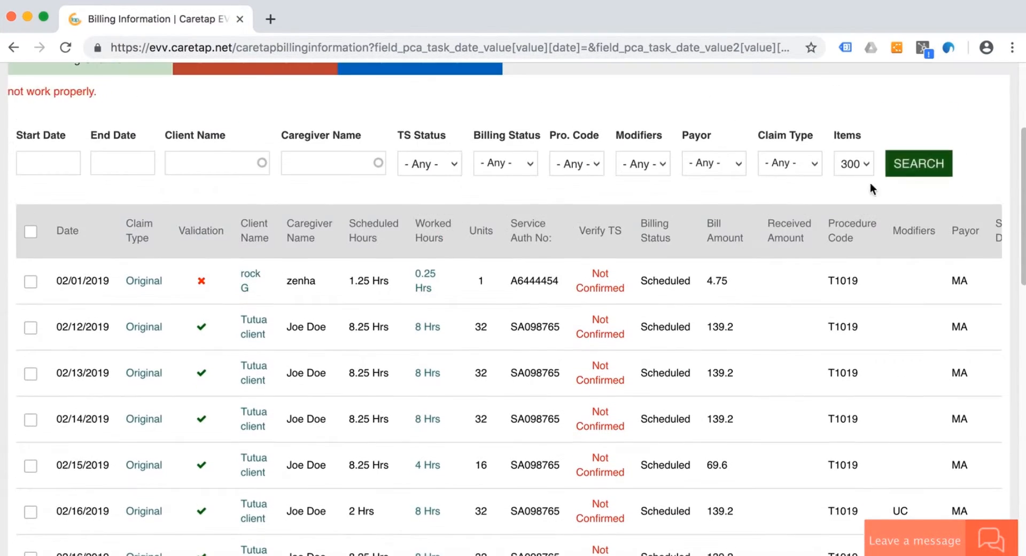
{"action": "scroll", "coordinate": [881, 342], "scroll_direction": "right", "scroll_amount": 3}
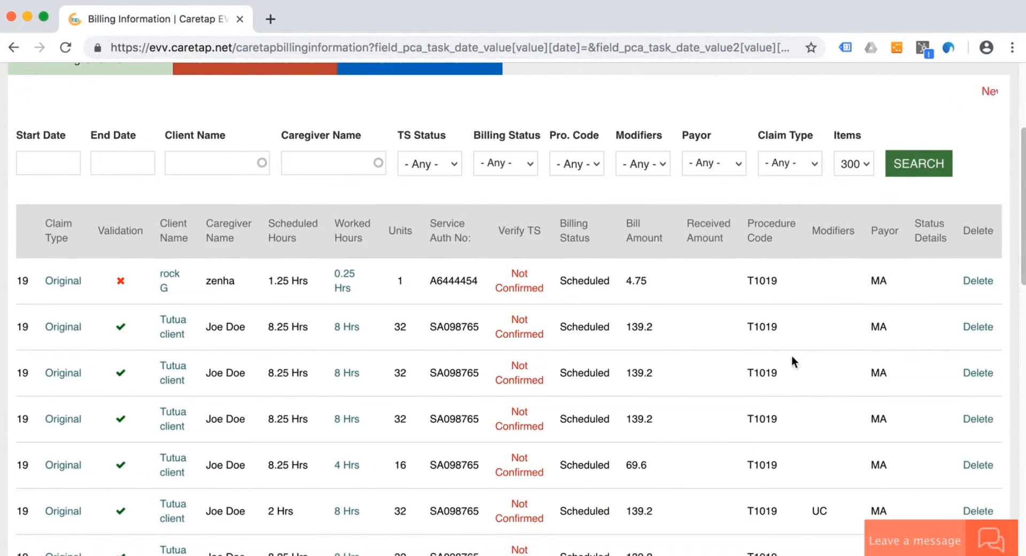
{"action": "scroll", "coordinate": [791, 355], "scroll_direction": "left", "scroll_amount": 3}
{"action": "scroll", "coordinate": [365, 346], "scroll_direction": "down", "scroll_amount": 12}
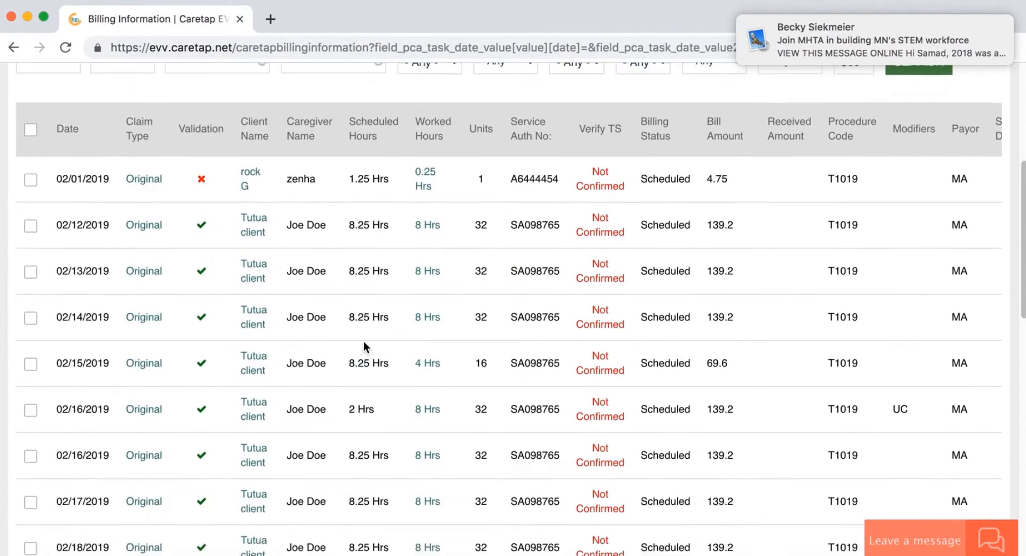
{"action": "scroll", "coordinate": [364, 341], "scroll_direction": "down", "scroll_amount": 4}
{"action": "scroll", "coordinate": [363, 340], "scroll_direction": "up", "scroll_amount": 15}
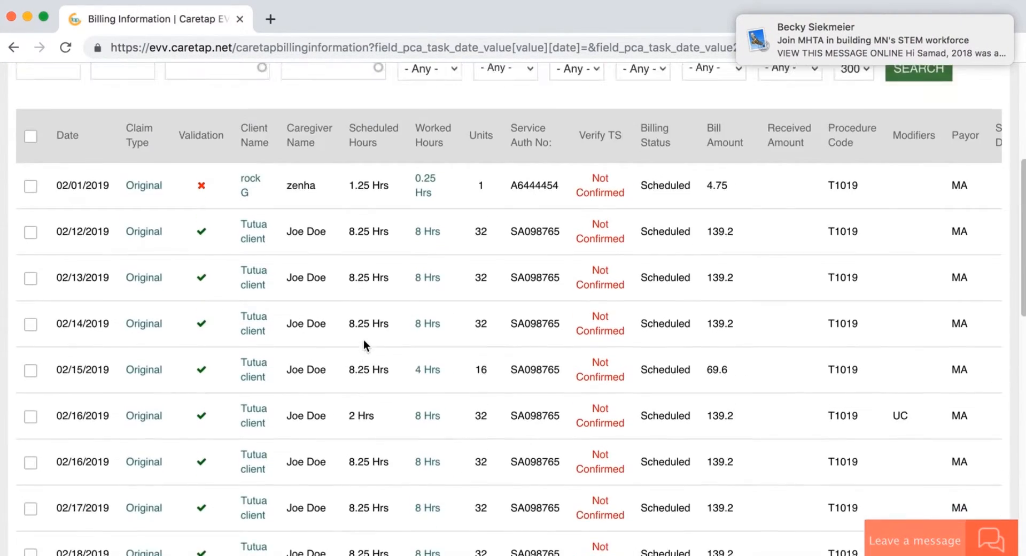
{"action": "scroll", "coordinate": [358, 398], "scroll_direction": "down", "scroll_amount": 4}
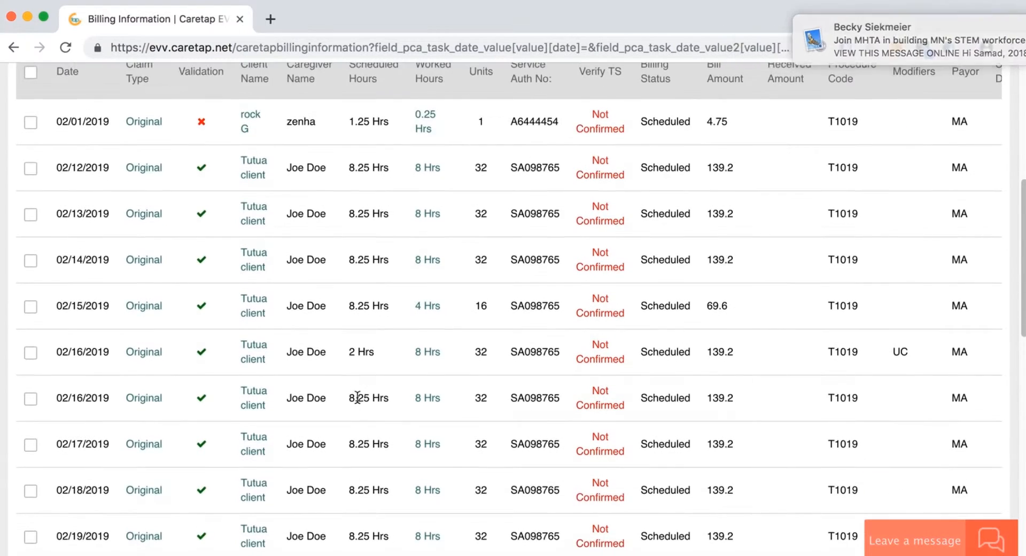
- Check the claim validation issues of the 02/01/2019 claim and close the message
{"action": "scroll", "coordinate": [357, 401], "scroll_direction": "up", "scroll_amount": 1}
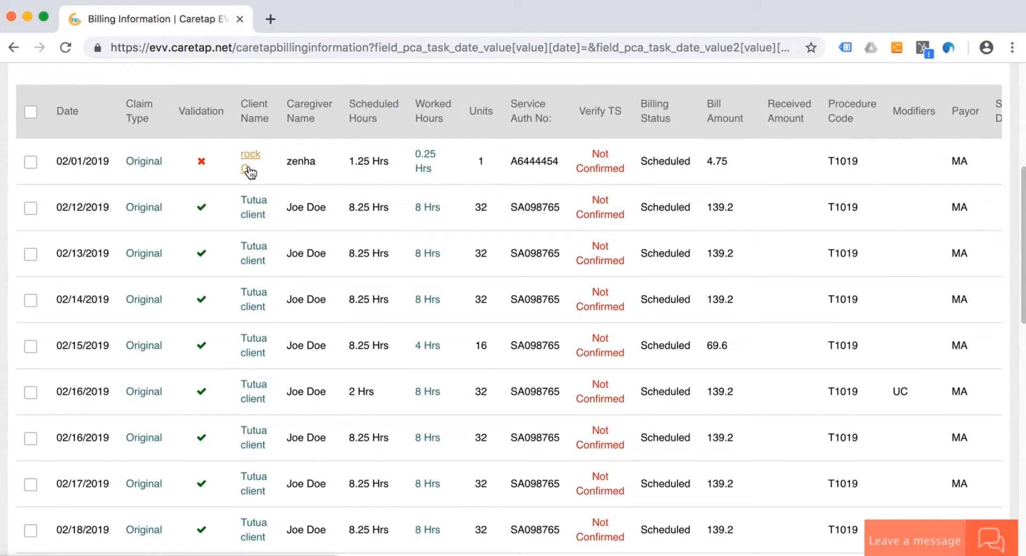
{"action": "left_click", "coordinate": [202, 163]}
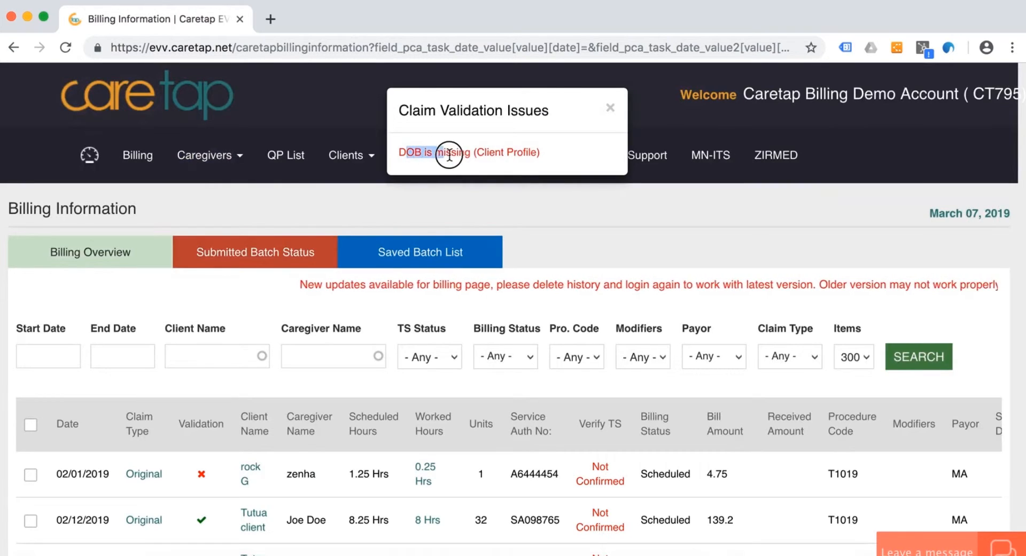
{"action": "left_click", "coordinate": [611, 109]}
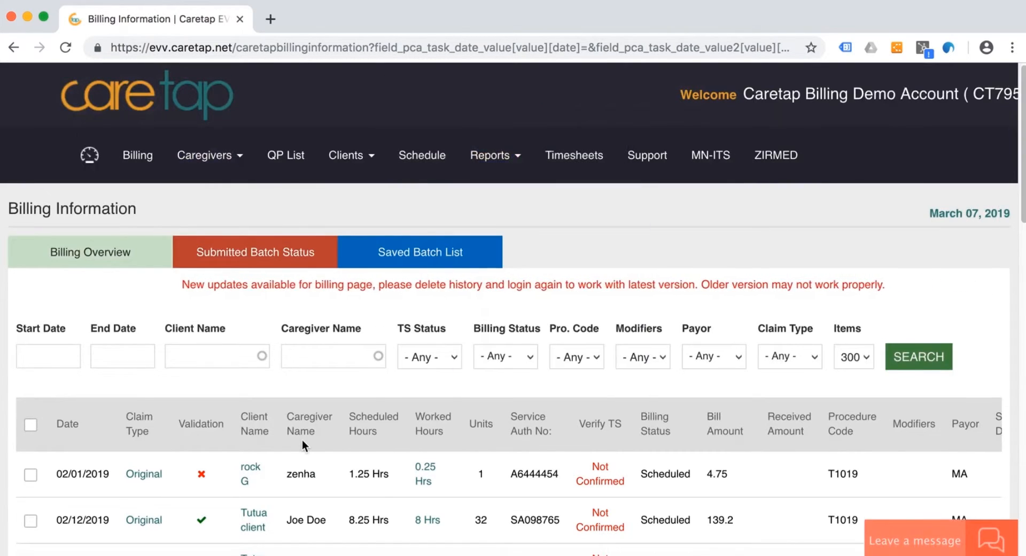
{"action": "scroll", "coordinate": [302, 438], "scroll_direction": "down", "scroll_amount": 3}
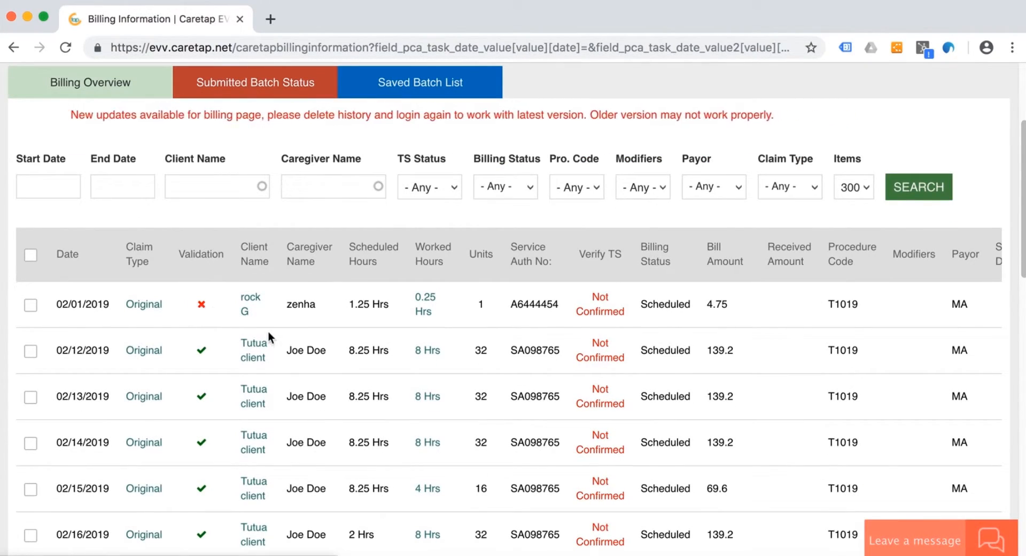
- Check the claim validation issues of the failed 02/20/2019 claim and close the message
{"action": "scroll", "coordinate": [268, 330], "scroll_direction": "down", "scroll_amount": 9}
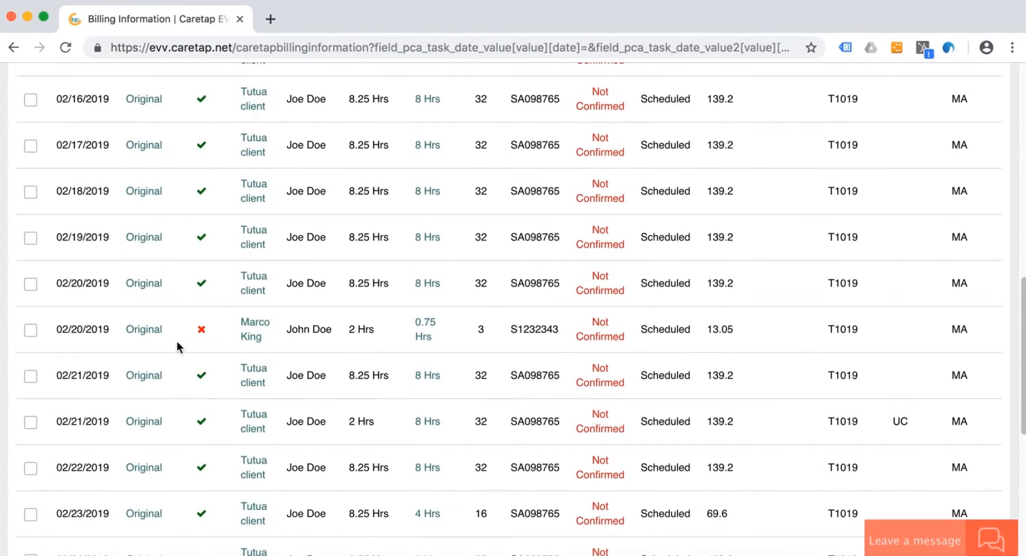
{"action": "scroll", "coordinate": [383, 344], "scroll_direction": "down", "scroll_amount": 2}
{"action": "scroll", "coordinate": [382, 345], "scroll_direction": "down", "scroll_amount": 4}
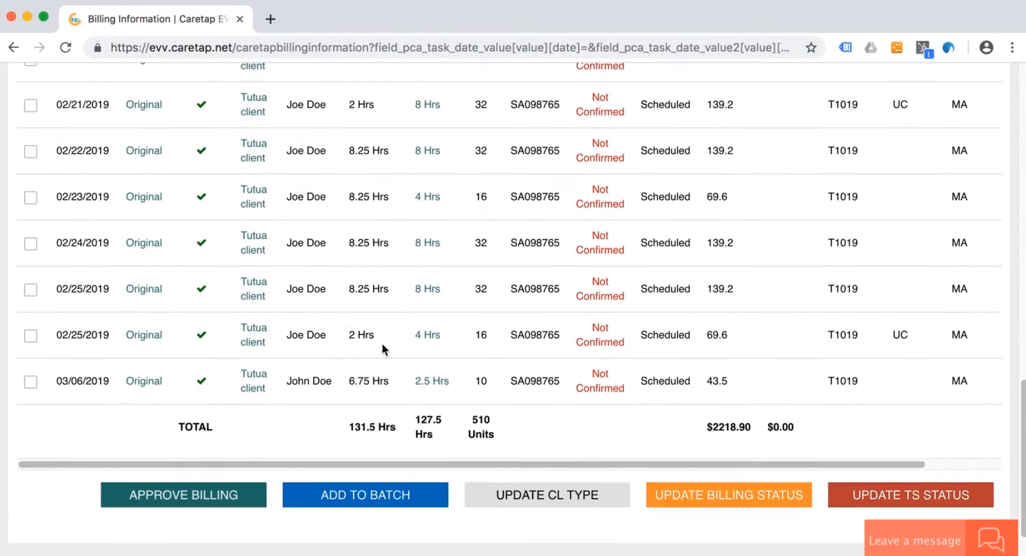
{"action": "scroll", "coordinate": [255, 170], "scroll_direction": "up", "scroll_amount": 2}
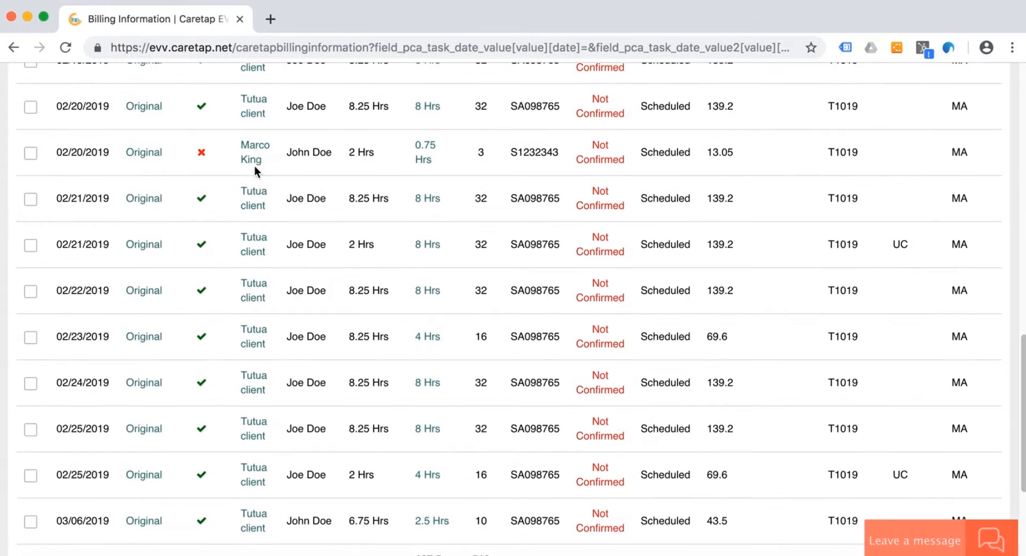
{"action": "left_click", "coordinate": [202, 152]}
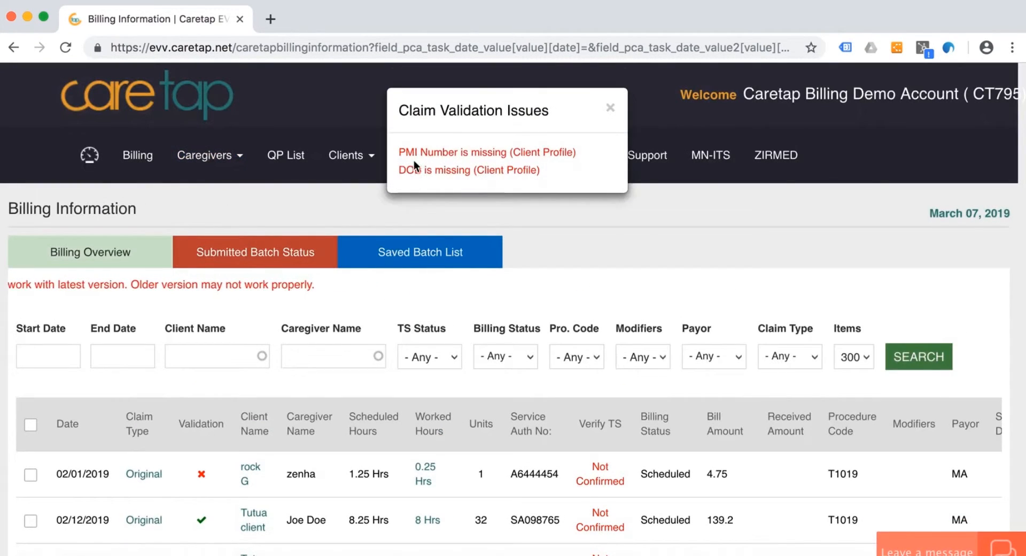
{"action": "left_click_drag", "start_coordinate": [404, 156], "coordinate": [473, 158]}
{"action": "left_click", "coordinate": [473, 158]}
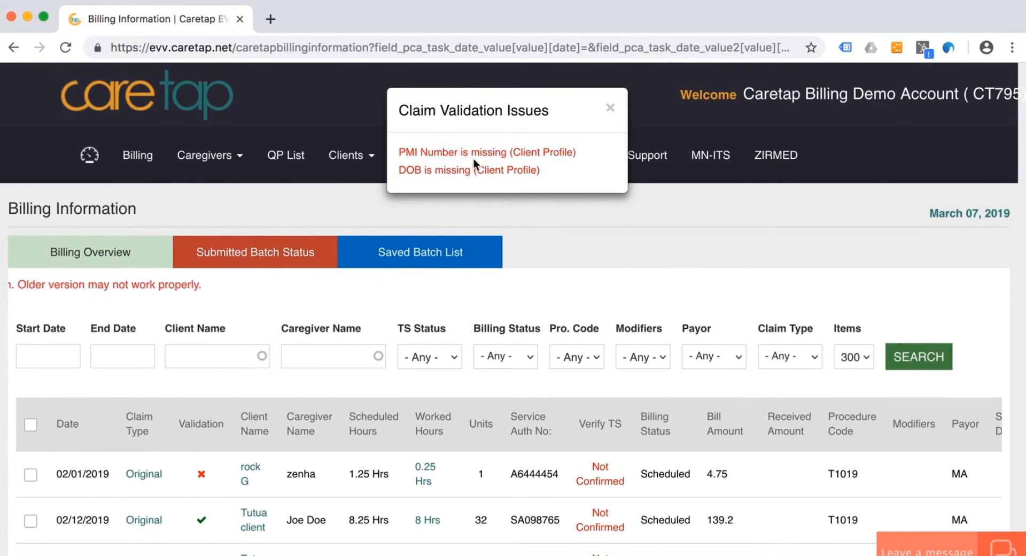
{"action": "left_click", "coordinate": [610, 108]}
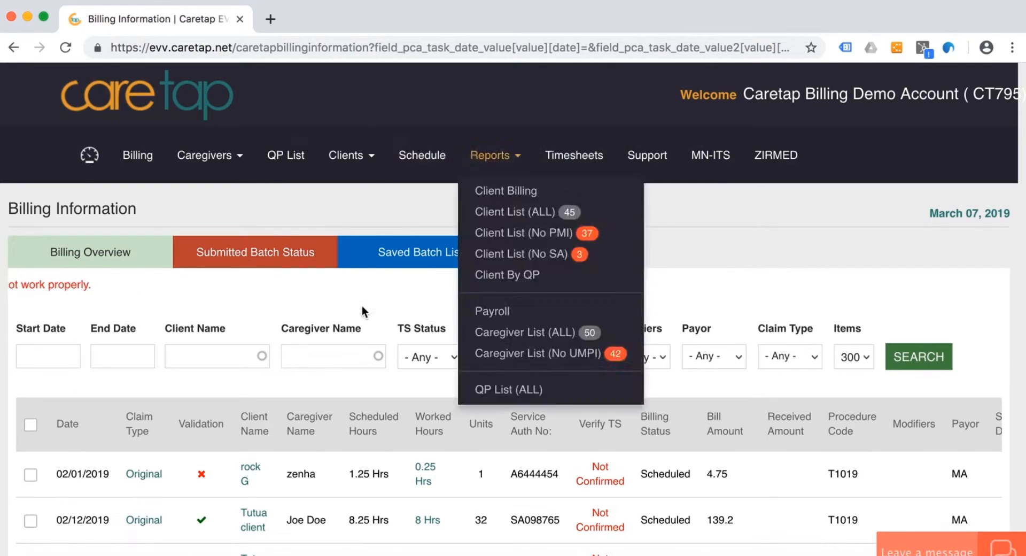
- Open the profile of the client on the 02/01/2019 claim for editing
{"action": "scroll", "coordinate": [361, 321], "scroll_direction": "down", "scroll_amount": 10}
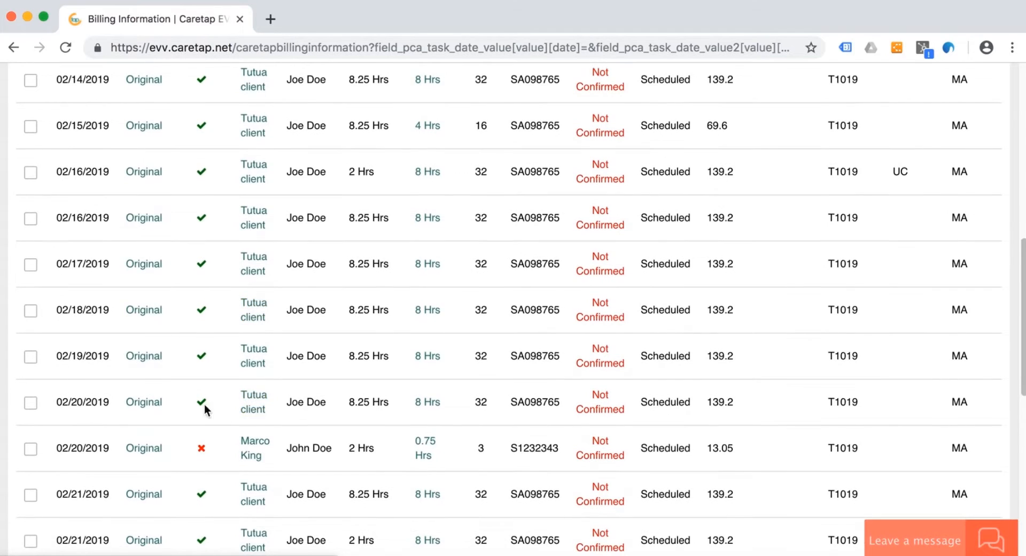
{"action": "scroll", "coordinate": [329, 423], "scroll_direction": "up", "scroll_amount": 6}
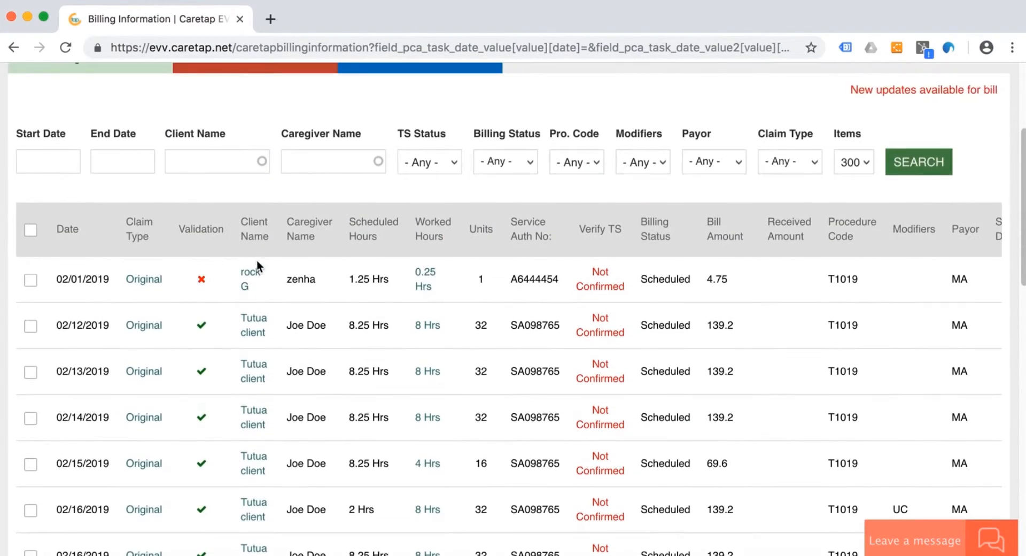
{"action": "scroll", "coordinate": [247, 277], "scroll_direction": "down", "scroll_amount": 15}
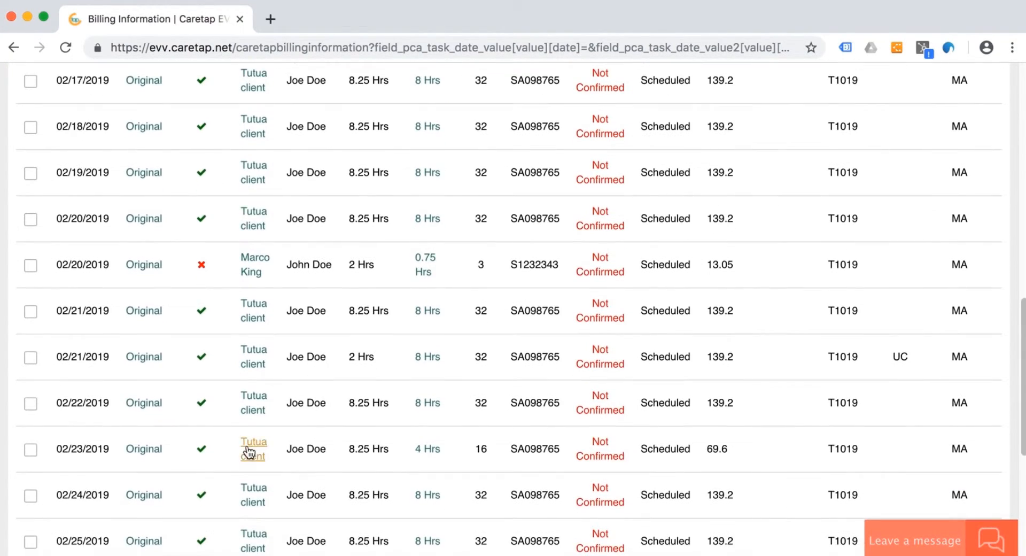
{"action": "scroll", "coordinate": [365, 262], "scroll_direction": "up", "scroll_amount": 10}
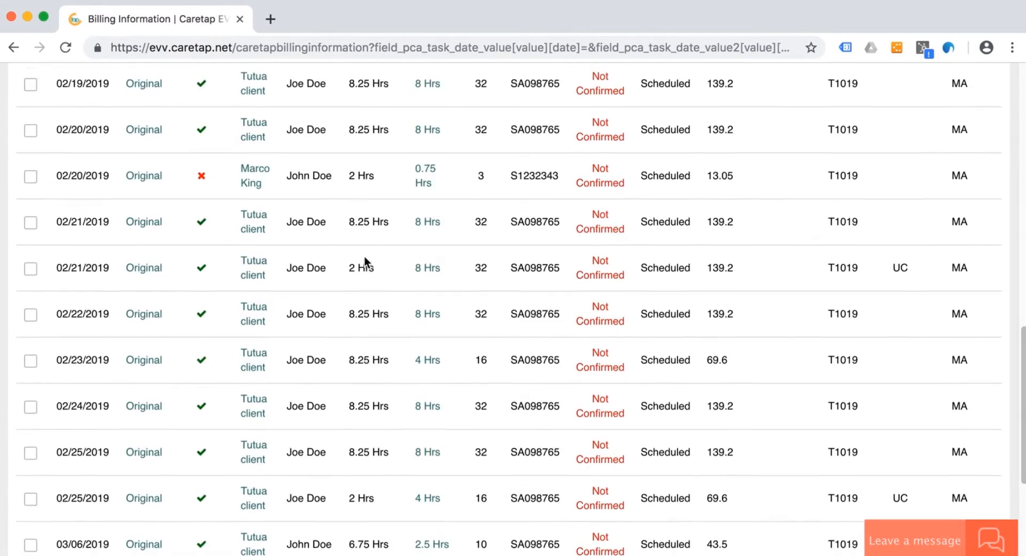
{"action": "scroll", "coordinate": [364, 262], "scroll_direction": "up", "scroll_amount": 4}
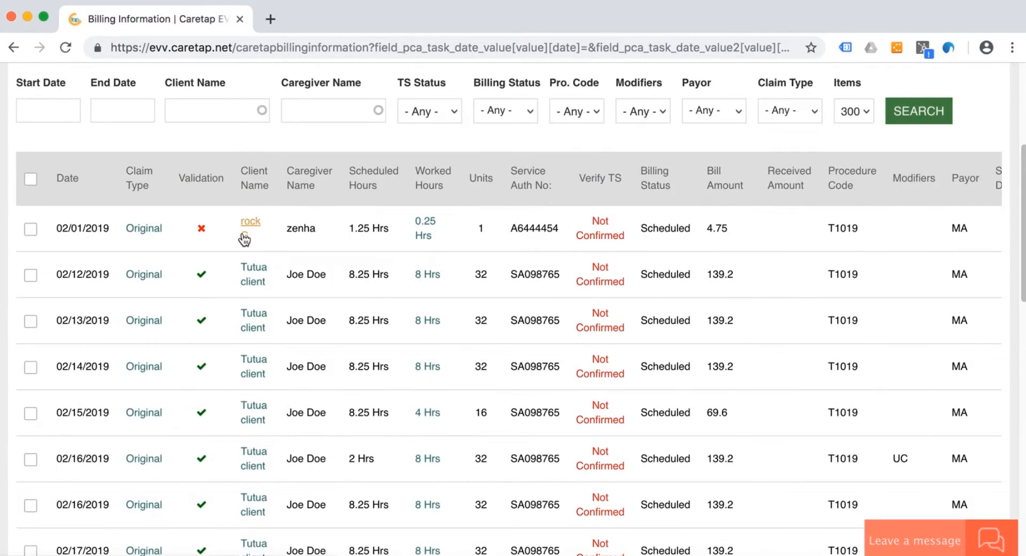
{"action": "left_click", "coordinate": [247, 237]}
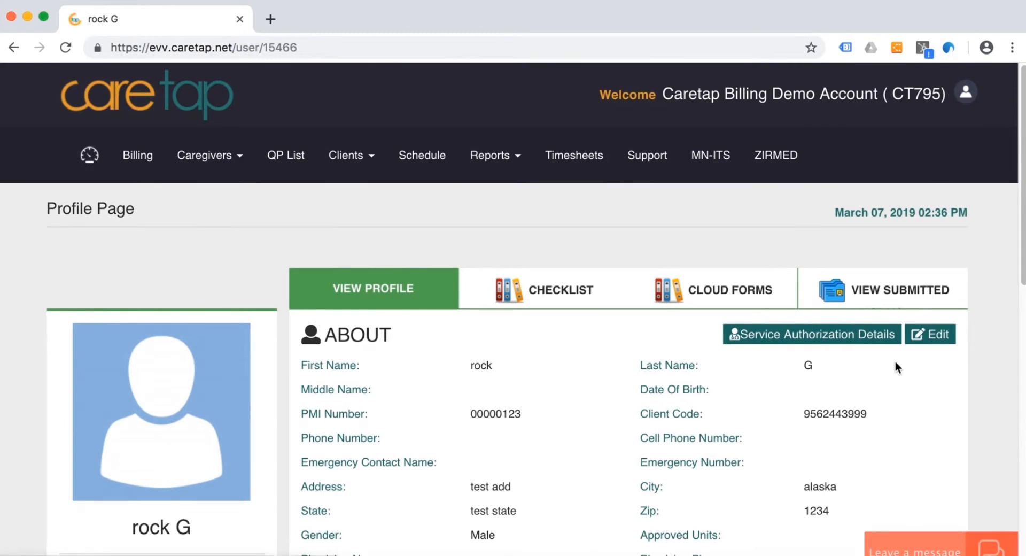
{"action": "left_click", "coordinate": [936, 334]}
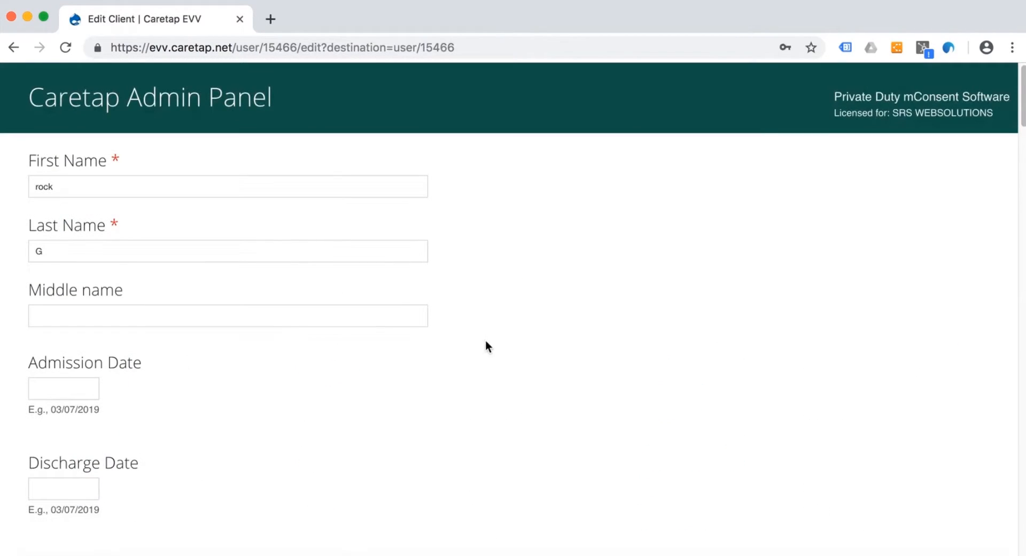
- Enter the missing date of birth in the client's profile and save the changes
{"action": "scroll", "coordinate": [244, 463], "scroll_direction": "down", "scroll_amount": 15}
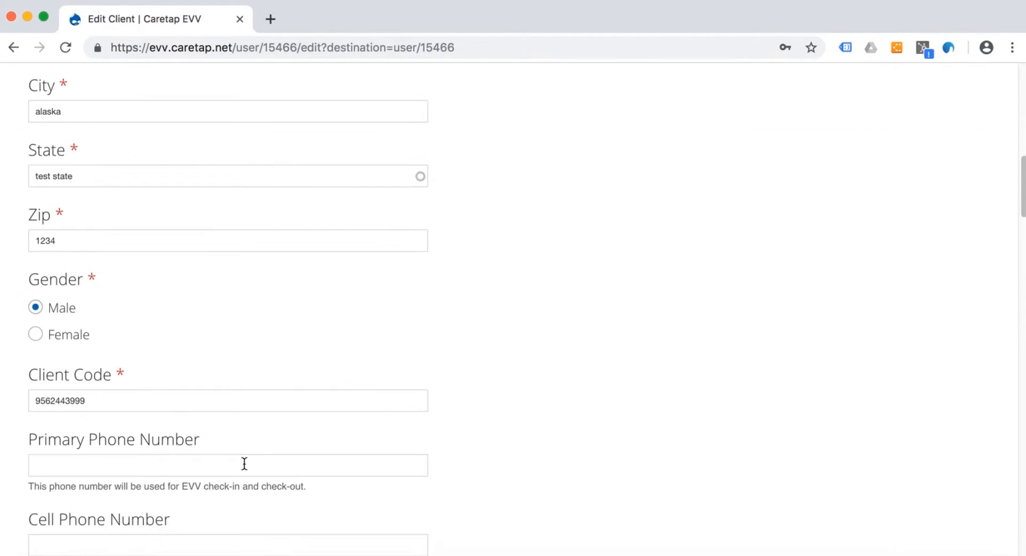
{"action": "scroll", "coordinate": [244, 462], "scroll_direction": "down", "scroll_amount": 18}
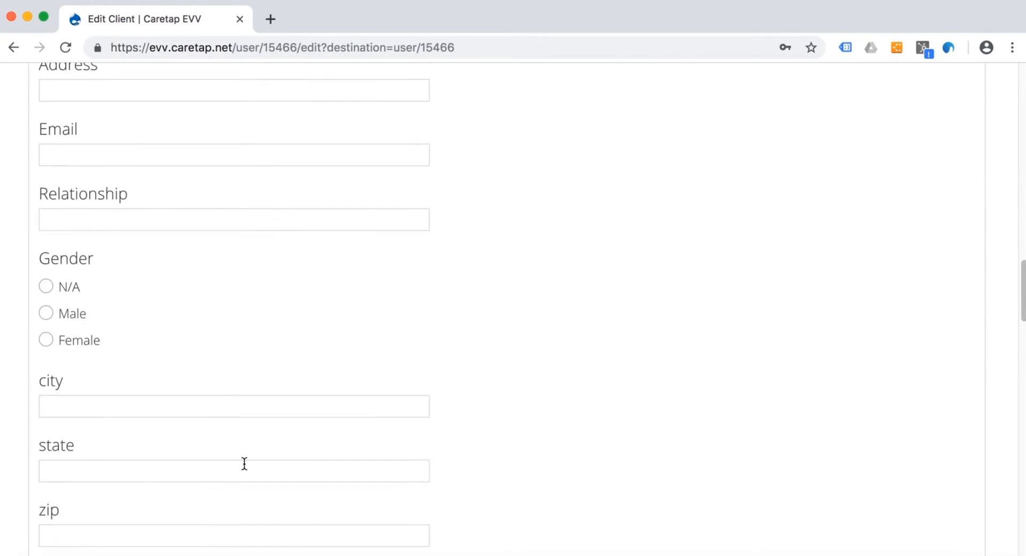
{"action": "scroll", "coordinate": [236, 407], "scroll_direction": "down", "scroll_amount": 10}
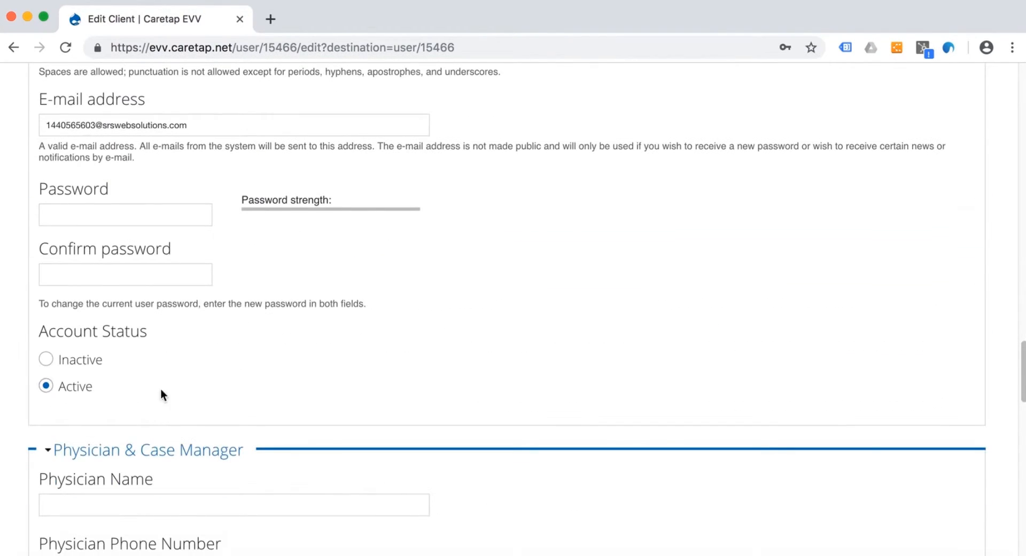
{"action": "scroll", "coordinate": [168, 411], "scroll_direction": "down", "scroll_amount": 9}
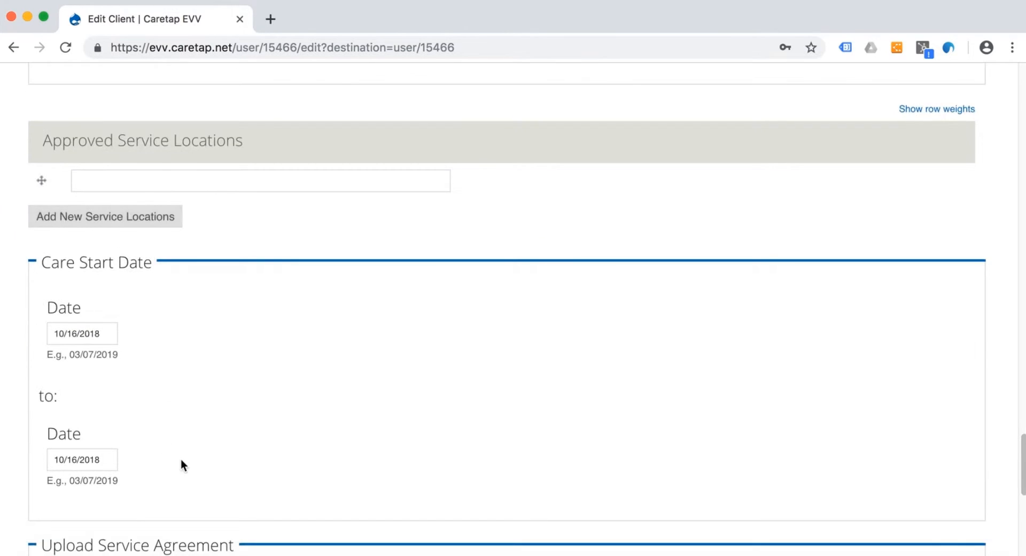
{"action": "scroll", "coordinate": [181, 459], "scroll_direction": "down", "scroll_amount": 2}
{"action": "scroll", "coordinate": [181, 458], "scroll_direction": "down", "scroll_amount": 1}
{"action": "scroll", "coordinate": [180, 457], "scroll_direction": "up", "scroll_amount": 15}
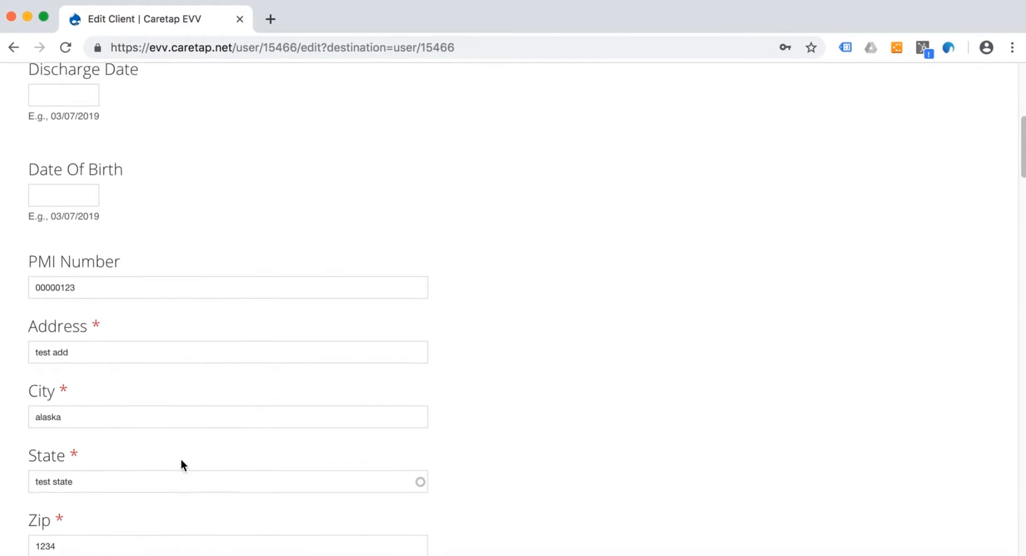
{"action": "scroll", "coordinate": [239, 294], "scroll_direction": "up", "scroll_amount": 1}
{"action": "scroll", "coordinate": [80, 303], "scroll_direction": "up", "scroll_amount": 5}
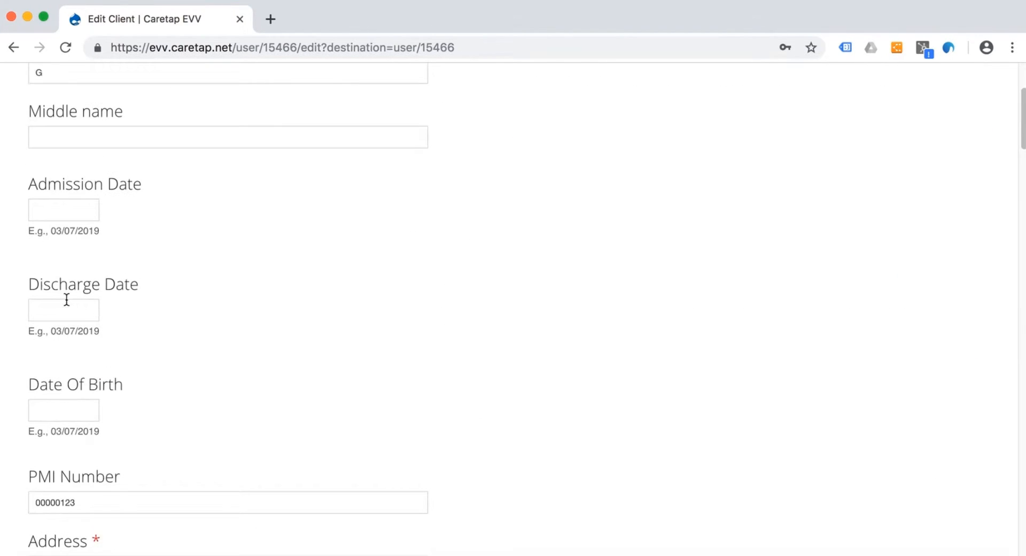
{"action": "scroll", "coordinate": [142, 262], "scroll_direction": "up", "scroll_amount": 1}
{"action": "left_click", "coordinate": [67, 466]}
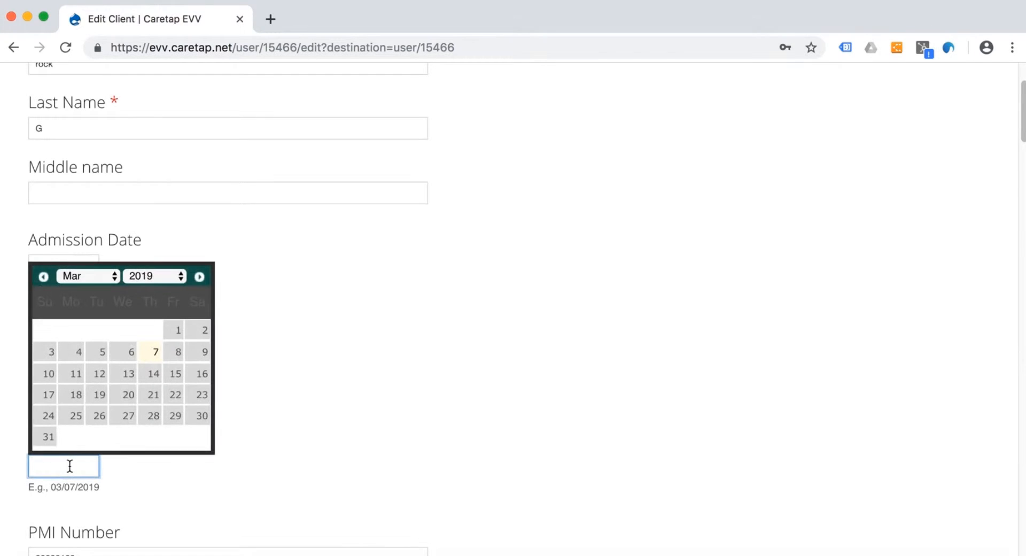
{"action": "left_click", "coordinate": [165, 277]}
{"action": "scroll", "coordinate": [154, 159], "scroll_direction": "up", "scroll_amount": 5}
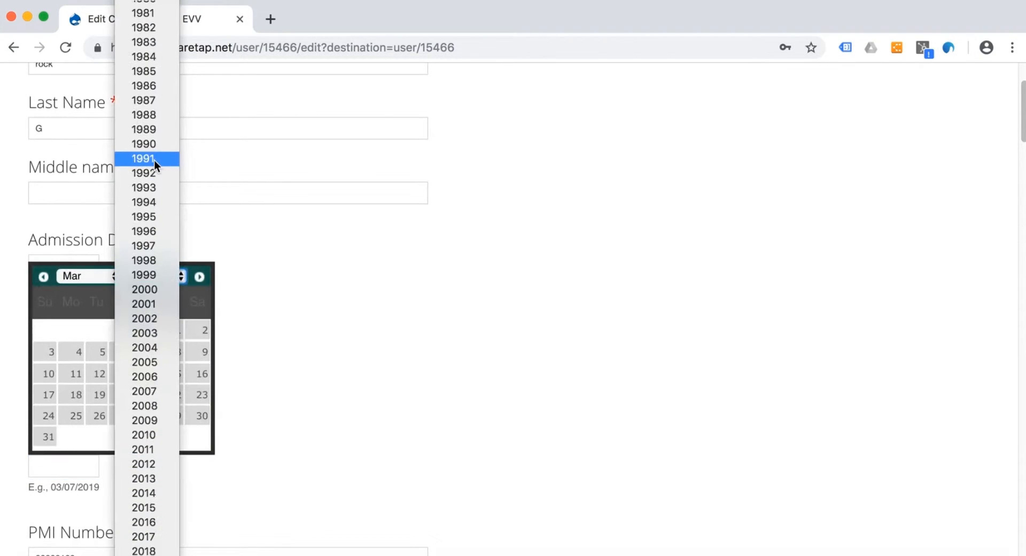
{"action": "scroll", "coordinate": [148, 22], "scroll_direction": "up", "scroll_amount": 6}
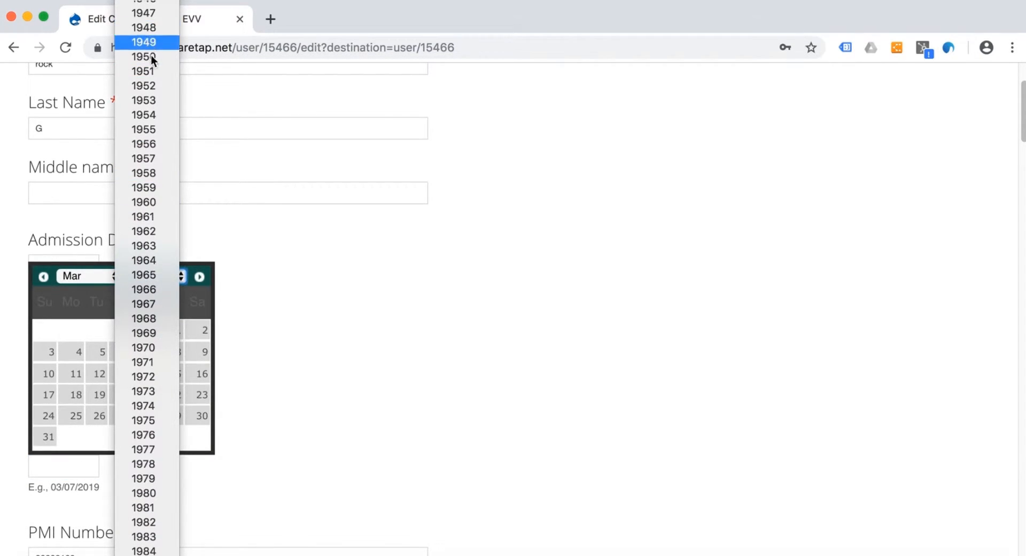
{"action": "left_click", "coordinate": [149, 203]}
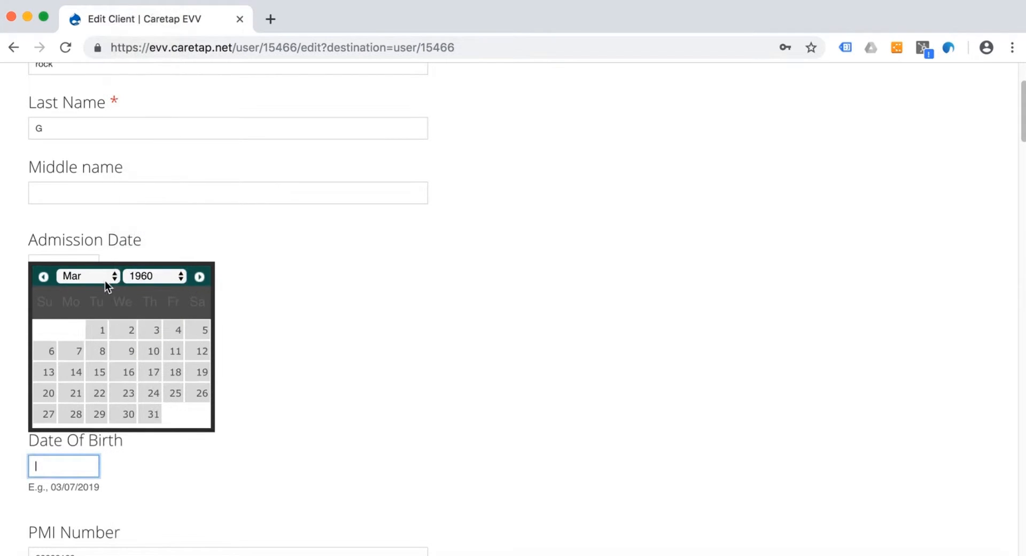
{"action": "left_click", "coordinate": [76, 350]}
{"action": "scroll", "coordinate": [229, 445], "scroll_direction": "down", "scroll_amount": 15}
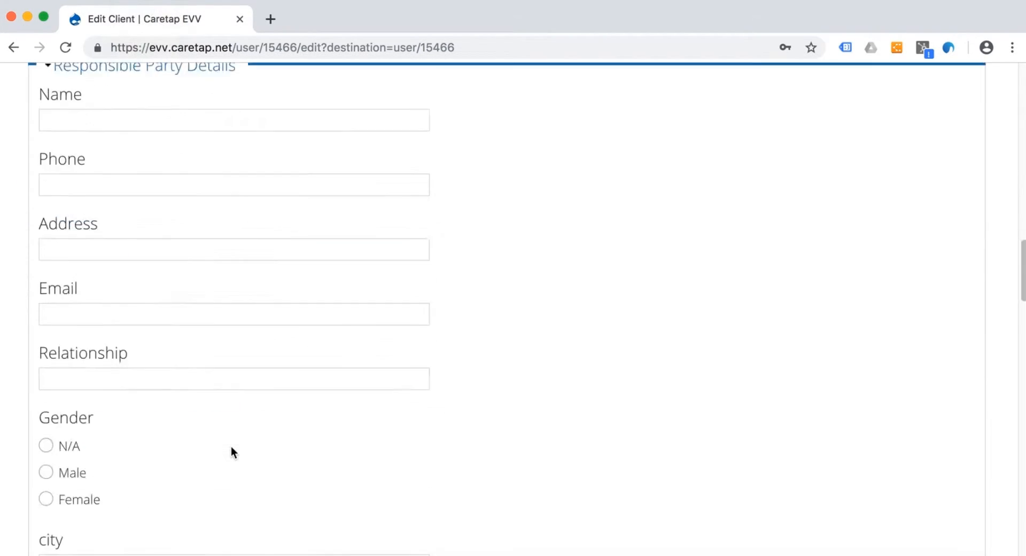
{"action": "left_click", "coordinate": [62, 520]}
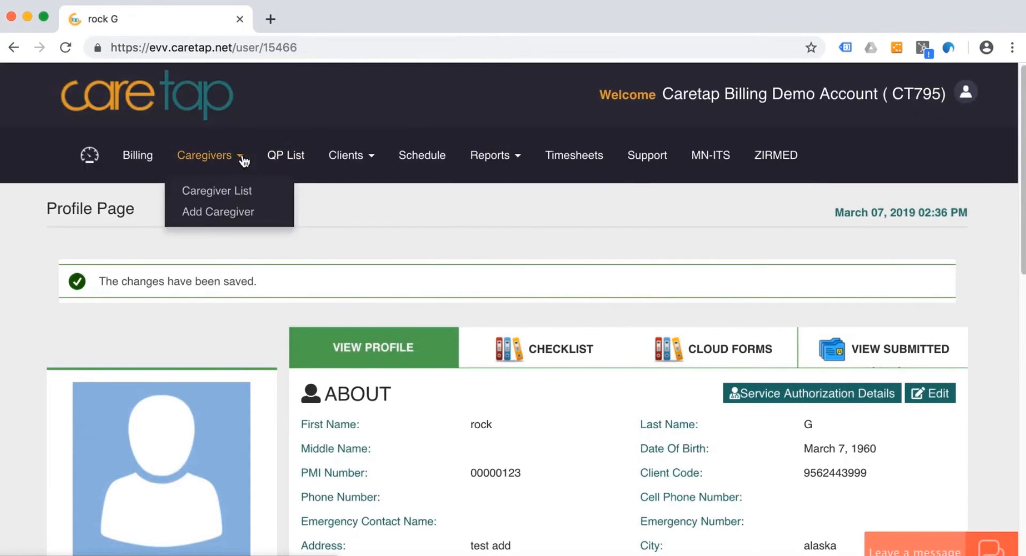
- Search the client list for the client on the failed 02/20/2019 claim and open that client's profile for editing
{"action": "left_click", "coordinate": [138, 155]}
{"action": "mouse_move", "coordinate": [363, 163]}
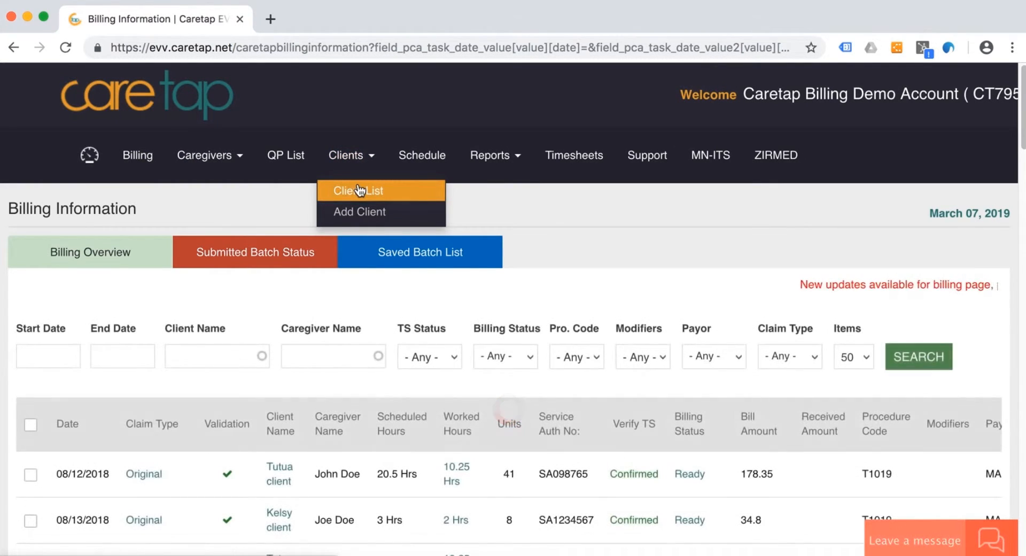
{"action": "left_click", "coordinate": [360, 190]}
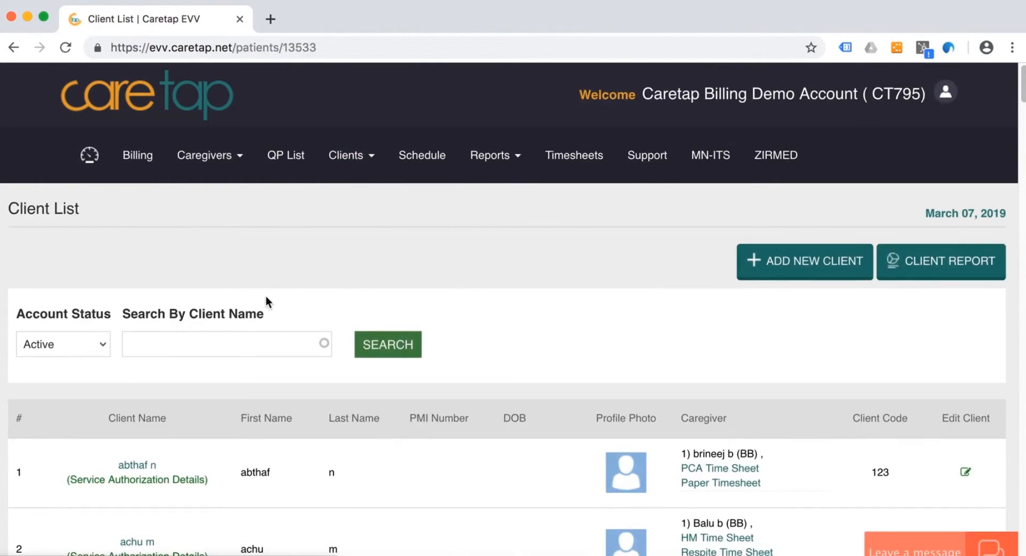
{"action": "left_click", "coordinate": [215, 348]}
{"action": "type", "text": "marco"}
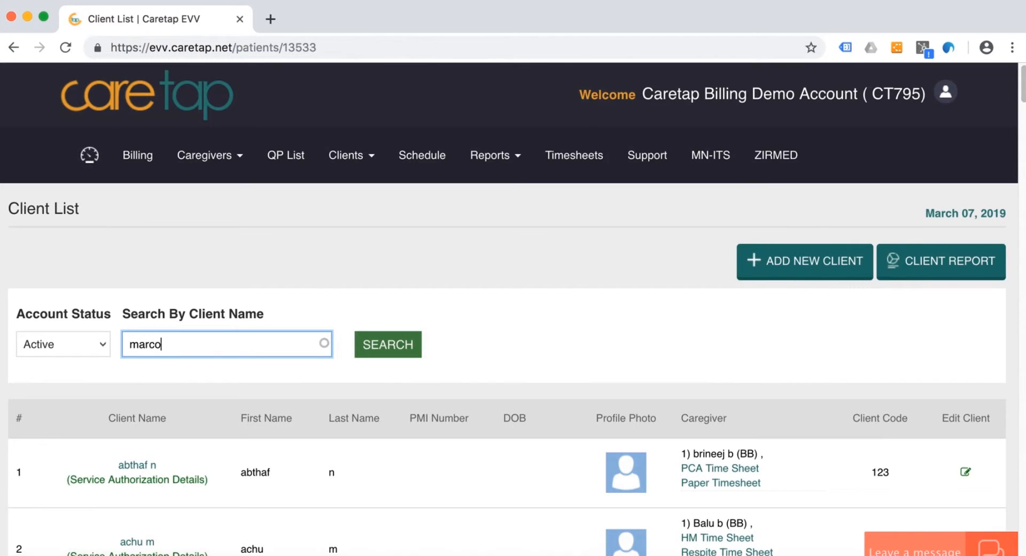
{"action": "left_click", "coordinate": [186, 371]}
{"action": "left_click", "coordinate": [388, 344]}
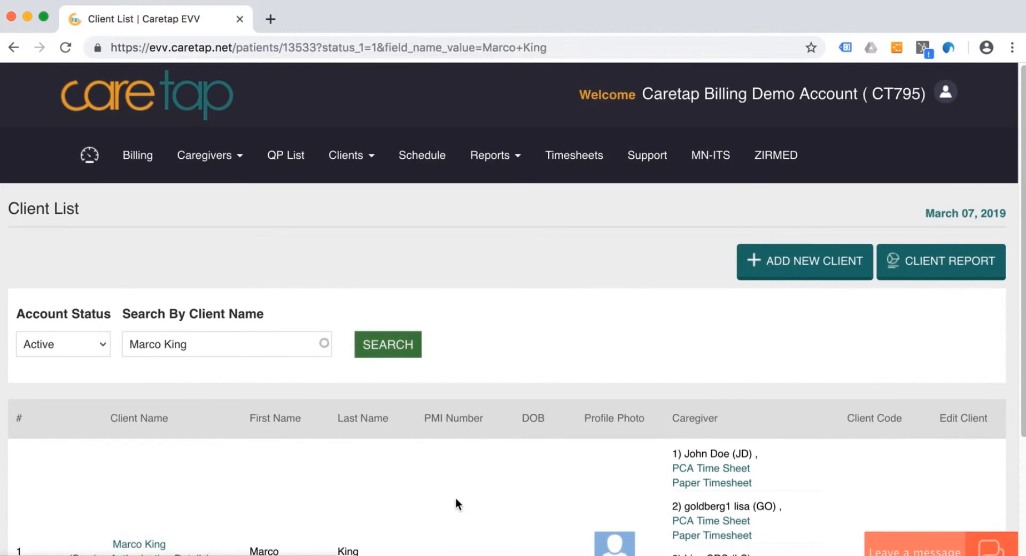
{"action": "scroll", "coordinate": [456, 500], "scroll_direction": "down", "scroll_amount": 3}
{"action": "left_click", "coordinate": [965, 405]}
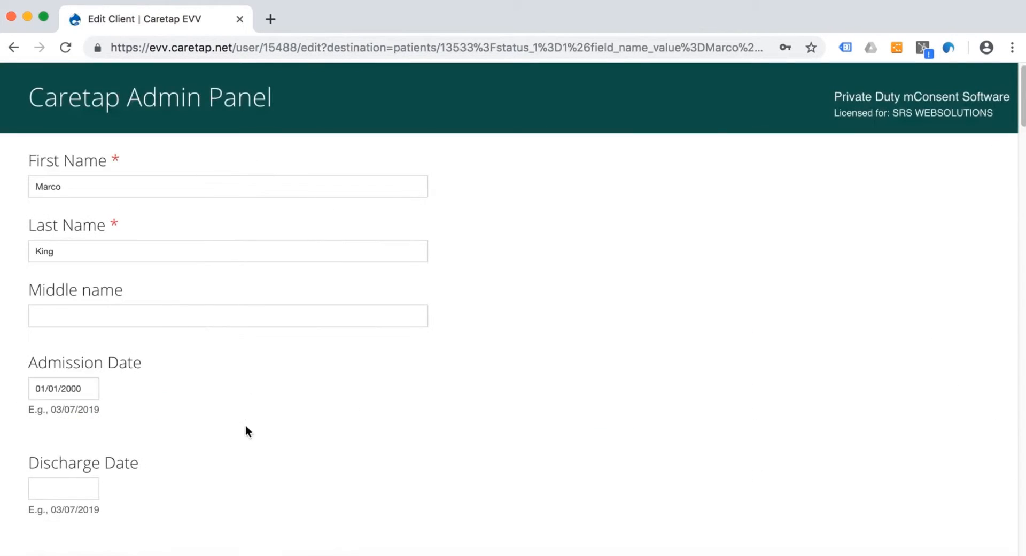
- Enter the client's missing date of birth in the profile
{"action": "scroll", "coordinate": [245, 426], "scroll_direction": "down", "scroll_amount": 5}
{"action": "left_click", "coordinate": [50, 353]}
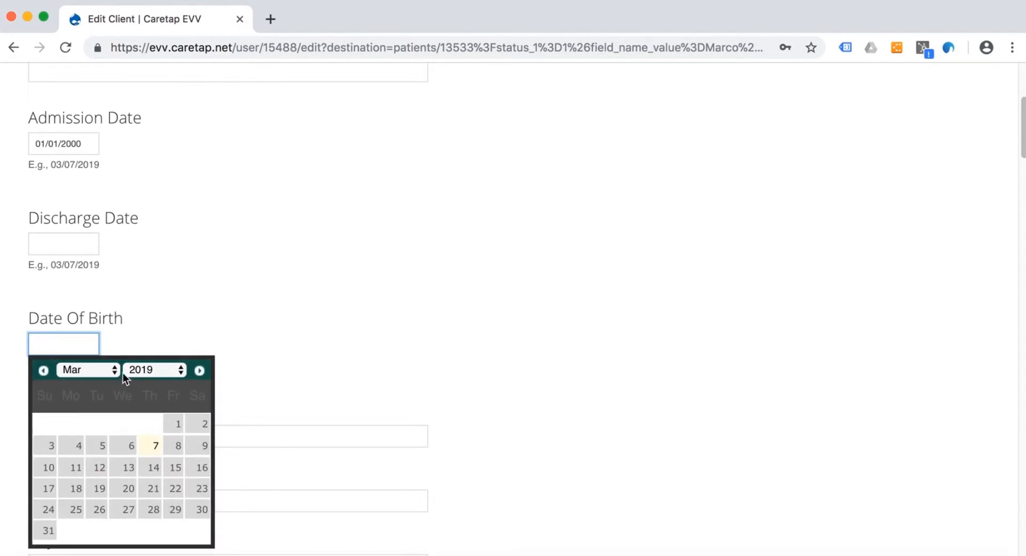
{"action": "left_click", "coordinate": [150, 370]}
{"action": "scroll", "coordinate": [149, 184], "scroll_direction": "up", "scroll_amount": 5}
{"action": "scroll", "coordinate": [149, 184], "scroll_direction": "up", "scroll_amount": 5}
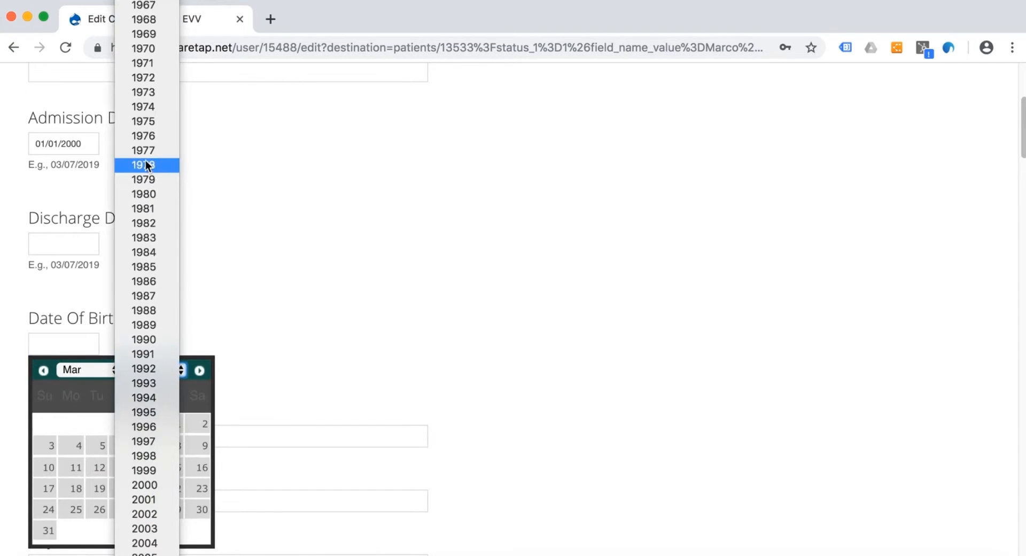
{"action": "left_click", "coordinate": [145, 40]}
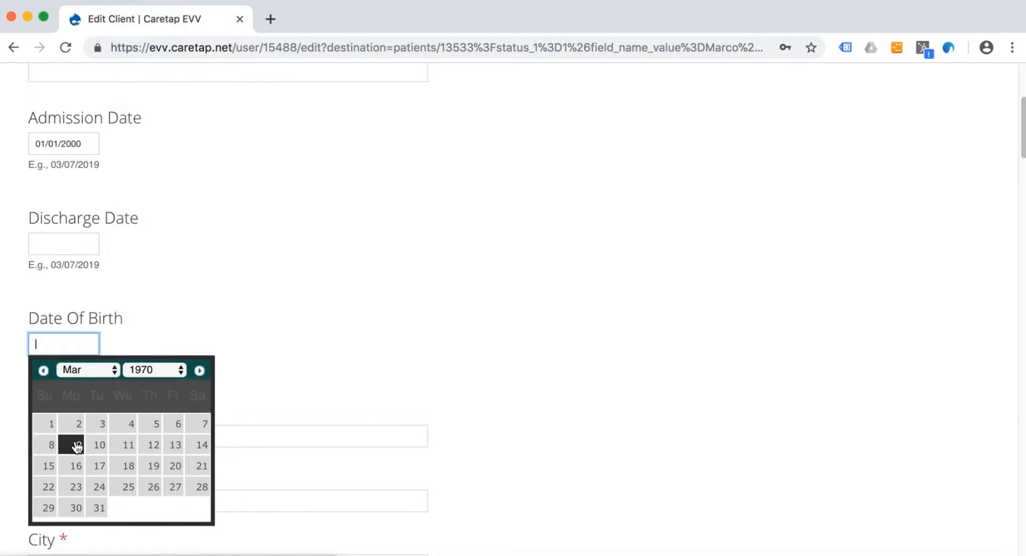
{"action": "left_click", "coordinate": [78, 445]}
- Enter the client's PMI number in the profile and save the changes
{"action": "left_click", "coordinate": [134, 434]}
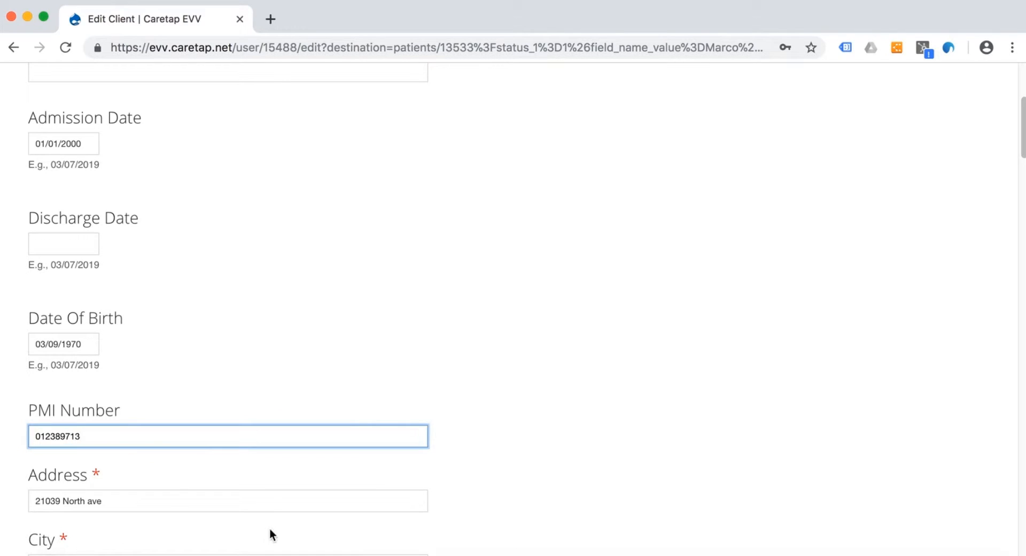
{"action": "scroll", "coordinate": [269, 528], "scroll_direction": "down", "scroll_amount": 20}
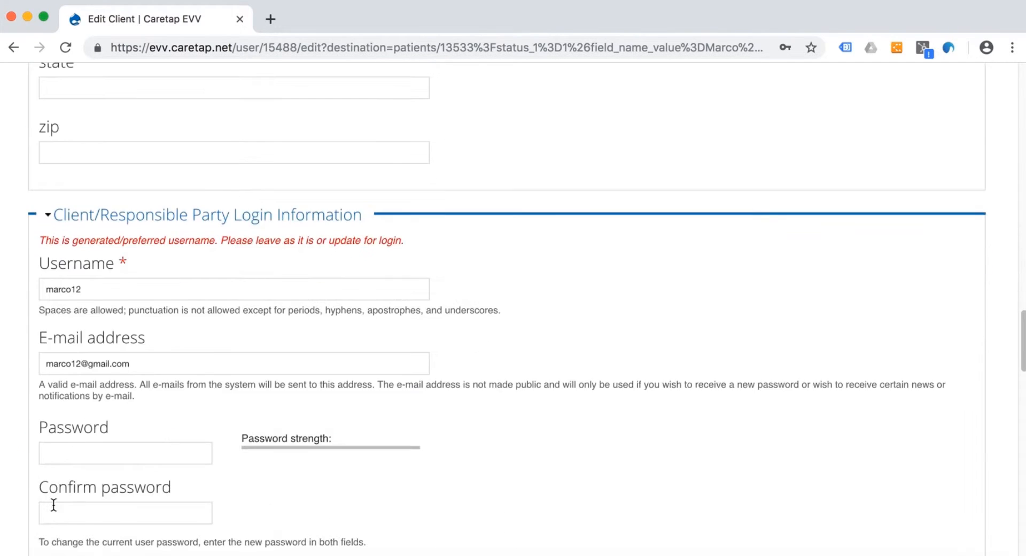
{"action": "left_click", "coordinate": [52, 513]}
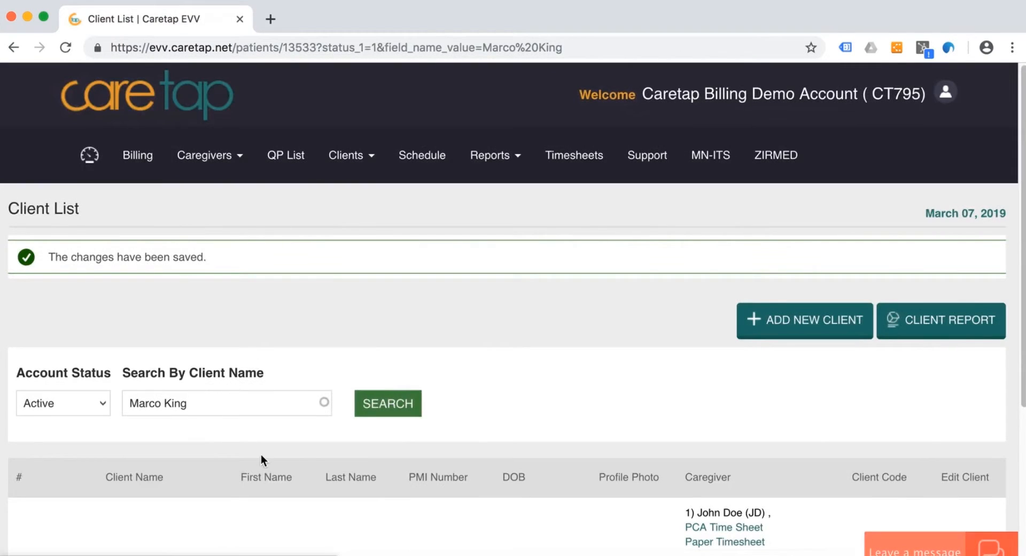
- Return to the billing information and open the billing overview
{"action": "scroll", "coordinate": [261, 455], "scroll_direction": "down", "scroll_amount": 2}
{"action": "left_click", "coordinate": [149, 110]}
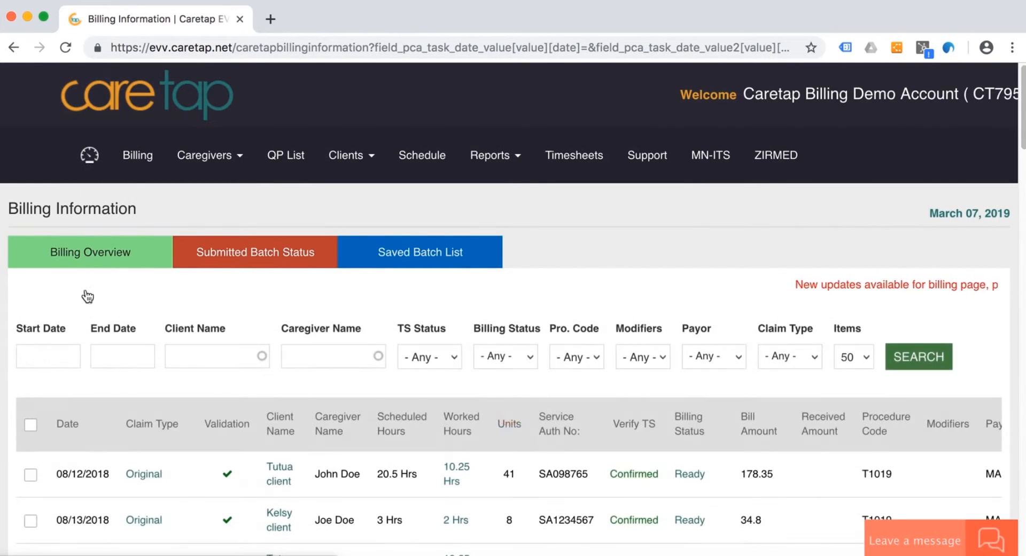
{"action": "left_click", "coordinate": [87, 296]}
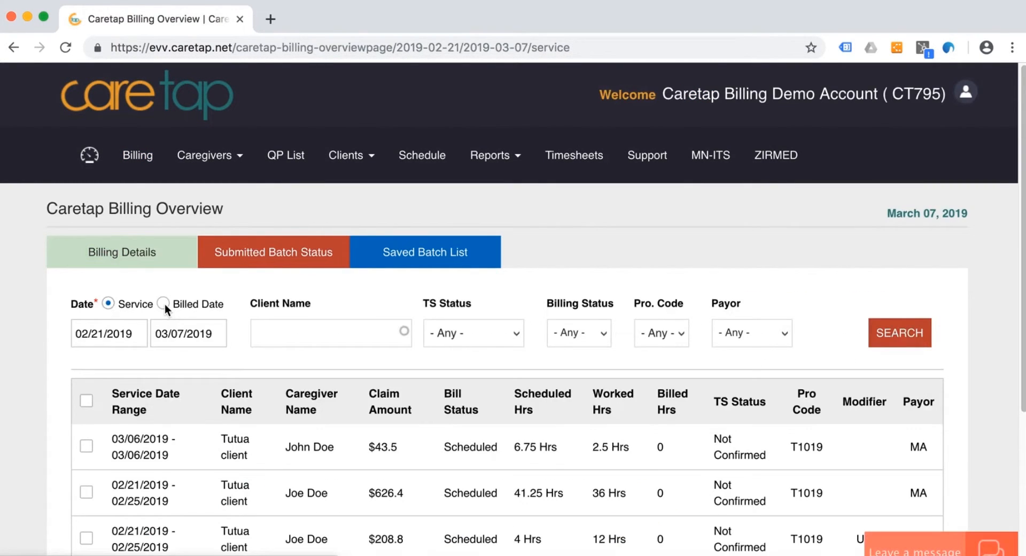
- Filter the billing overview to service dates from 02/01/2019, payor MA and procedure code T1019, and run the search
{"action": "left_click", "coordinate": [127, 334]}
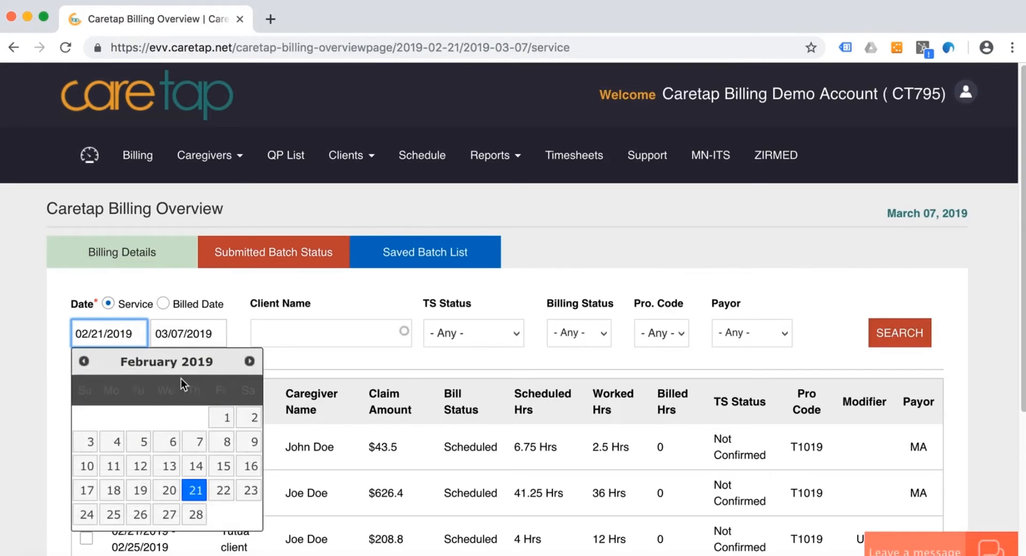
{"action": "left_click", "coordinate": [225, 419]}
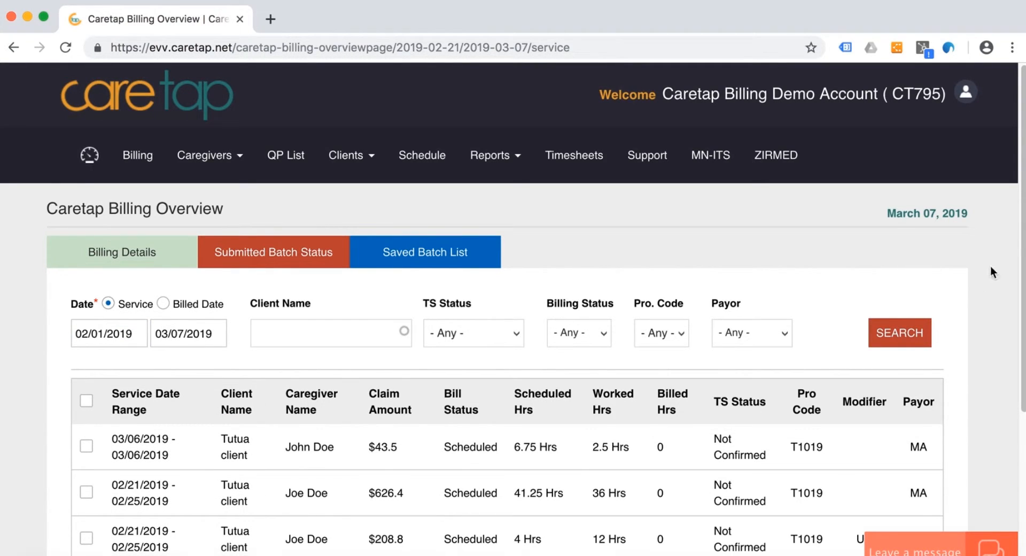
{"action": "left_click", "coordinate": [751, 332]}
{"action": "left_click", "coordinate": [742, 358]}
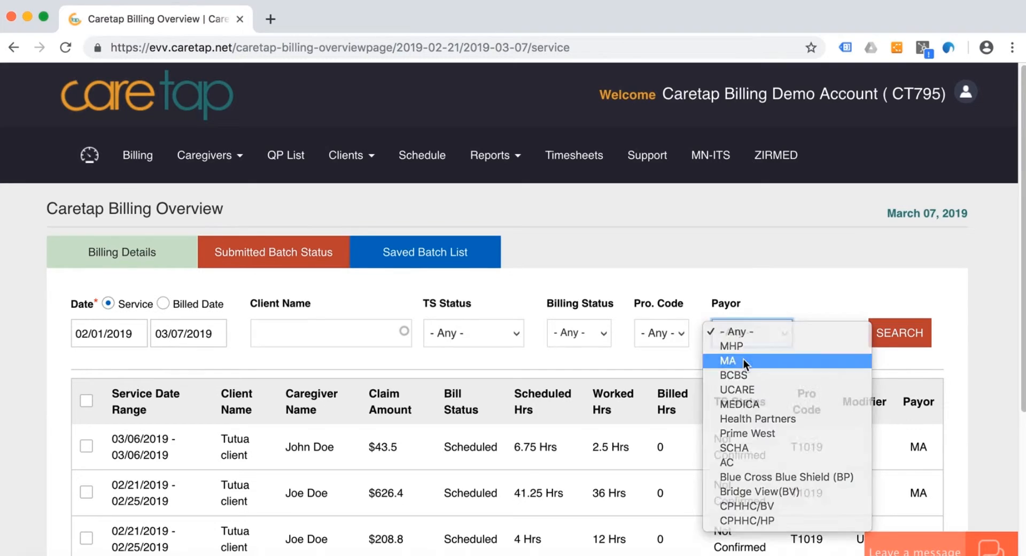
{"action": "left_click", "coordinate": [670, 334]}
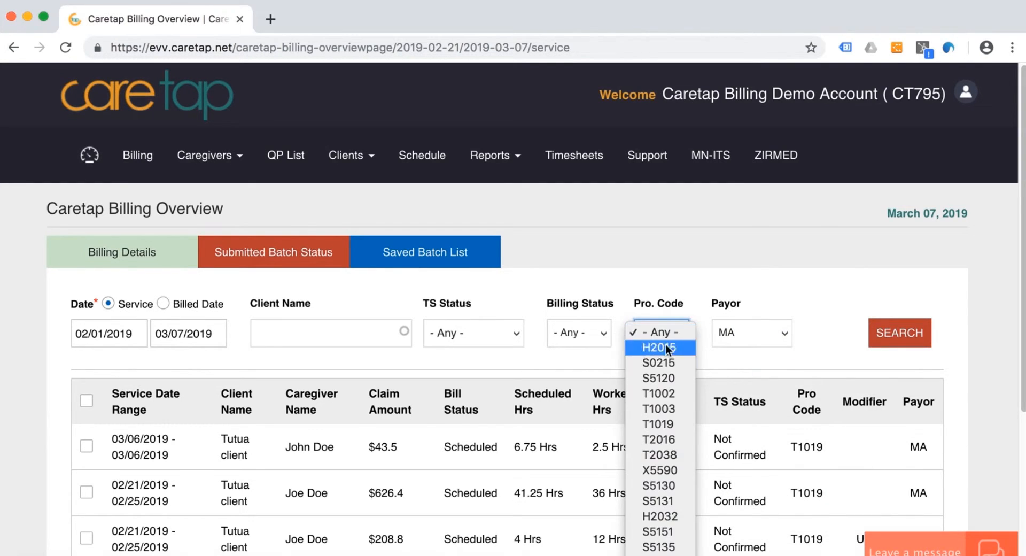
{"action": "left_click", "coordinate": [669, 422]}
{"action": "left_click", "coordinate": [899, 333]}
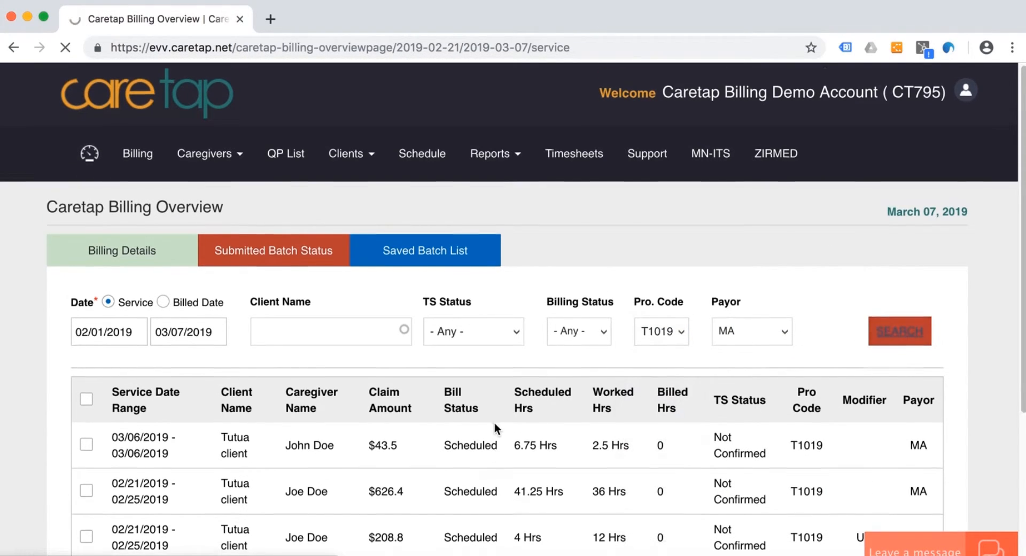
- Select all claims in the filtered overview and send them to billing
{"action": "scroll", "coordinate": [494, 421], "scroll_direction": "down", "scroll_amount": 3}
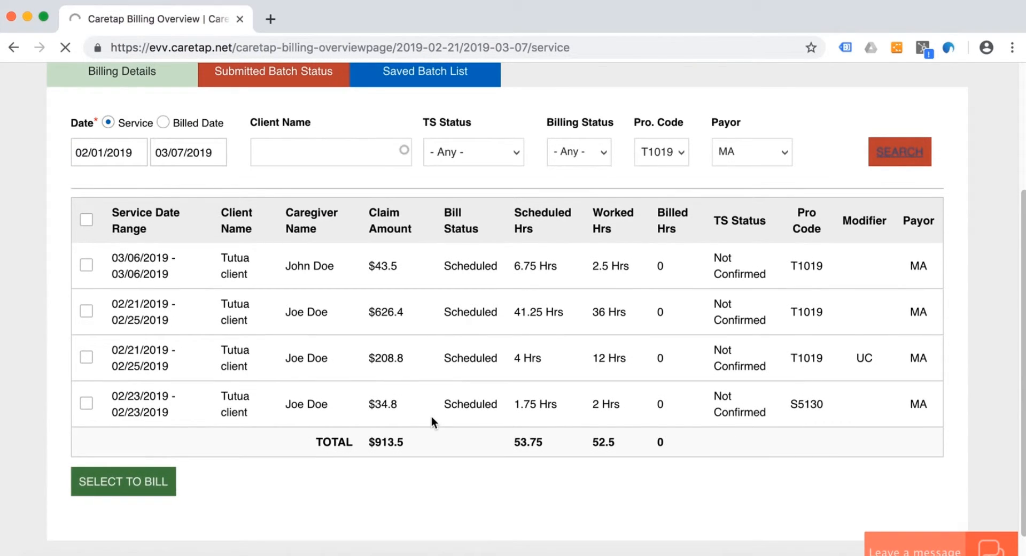
{"action": "scroll", "coordinate": [430, 415], "scroll_direction": "down", "scroll_amount": 4}
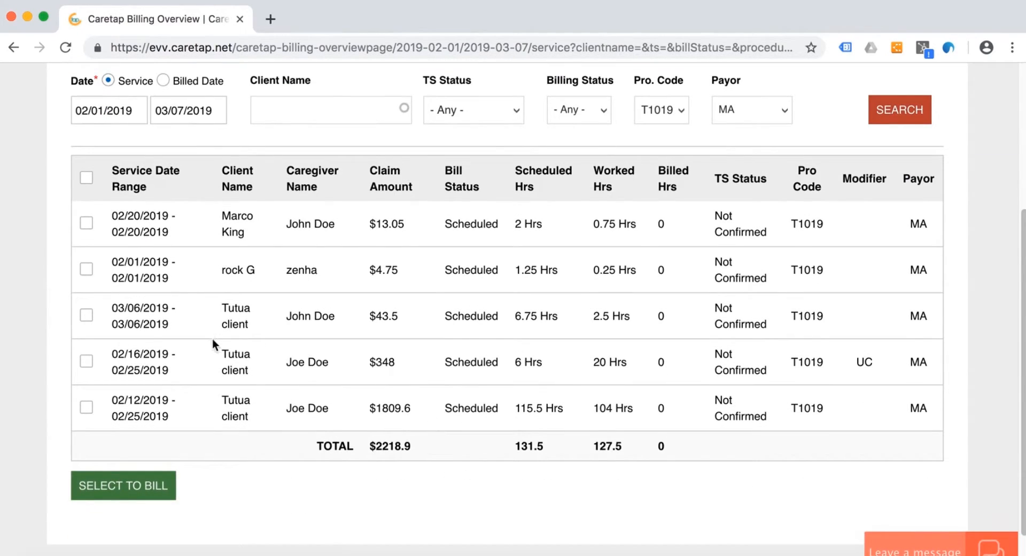
{"action": "left_click", "coordinate": [86, 178]}
{"action": "left_click", "coordinate": [126, 495]}
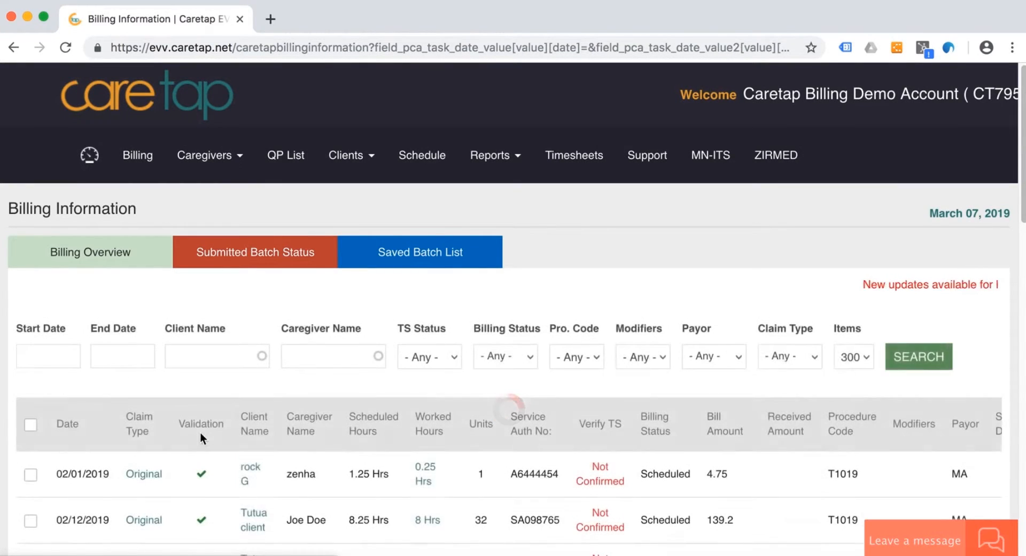
- Update the time sheet status of all listed claims to Confirmed
{"action": "scroll", "coordinate": [200, 431], "scroll_direction": "down", "scroll_amount": 6}
{"action": "scroll", "coordinate": [201, 436], "scroll_direction": "down", "scroll_amount": 5}
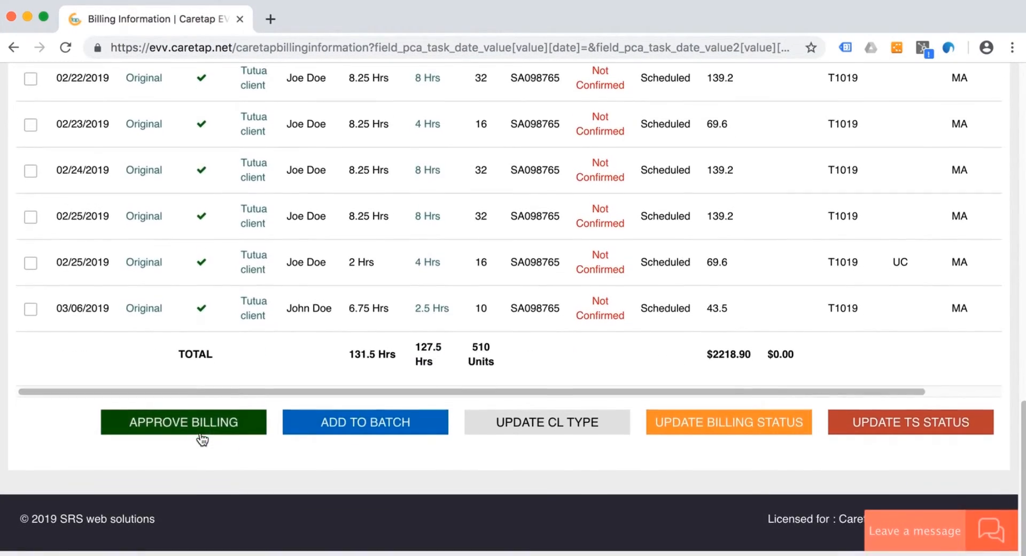
{"action": "scroll", "coordinate": [201, 435], "scroll_direction": "up", "scroll_amount": 10}
{"action": "left_click", "coordinate": [31, 212]}
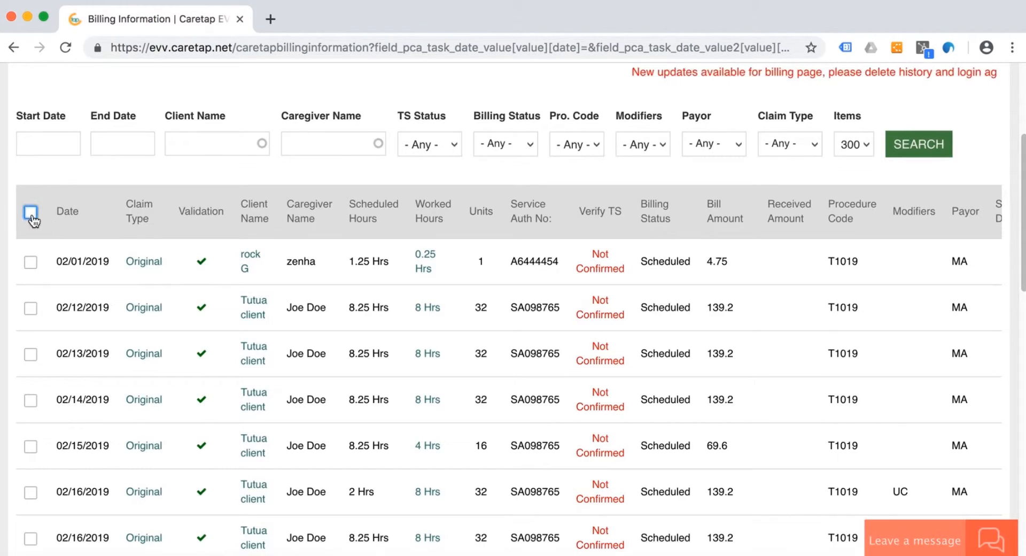
{"action": "scroll", "coordinate": [319, 334], "scroll_direction": "down", "scroll_amount": 3}
{"action": "scroll", "coordinate": [323, 304], "scroll_direction": "down", "scroll_amount": 3}
{"action": "scroll", "coordinate": [515, 286], "scroll_direction": "up", "scroll_amount": 6}
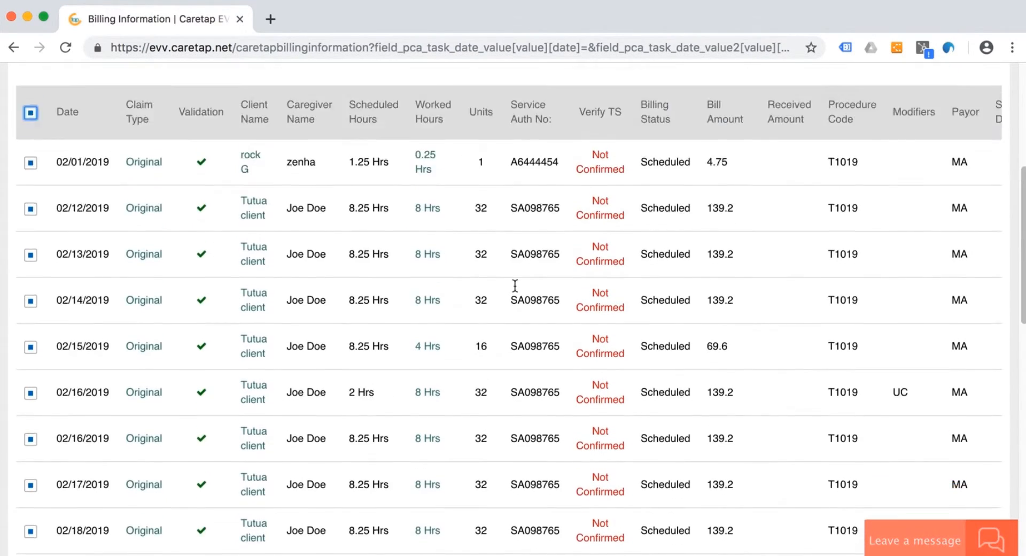
{"action": "scroll", "coordinate": [609, 384], "scroll_direction": "down", "scroll_amount": 5}
{"action": "scroll", "coordinate": [610, 383], "scroll_direction": "down", "scroll_amount": 10}
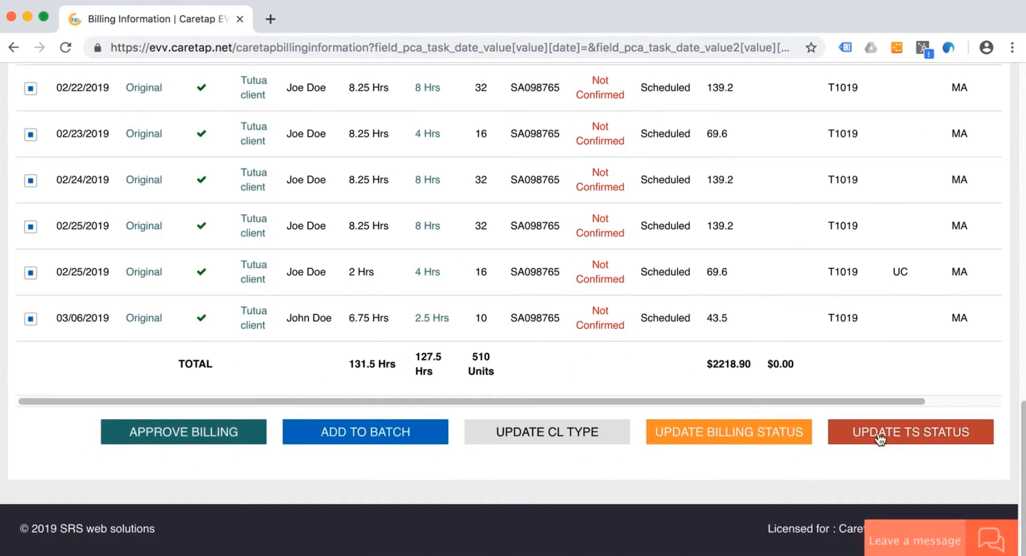
{"action": "left_click", "coordinate": [917, 430]}
{"action": "left_click", "coordinate": [511, 160]}
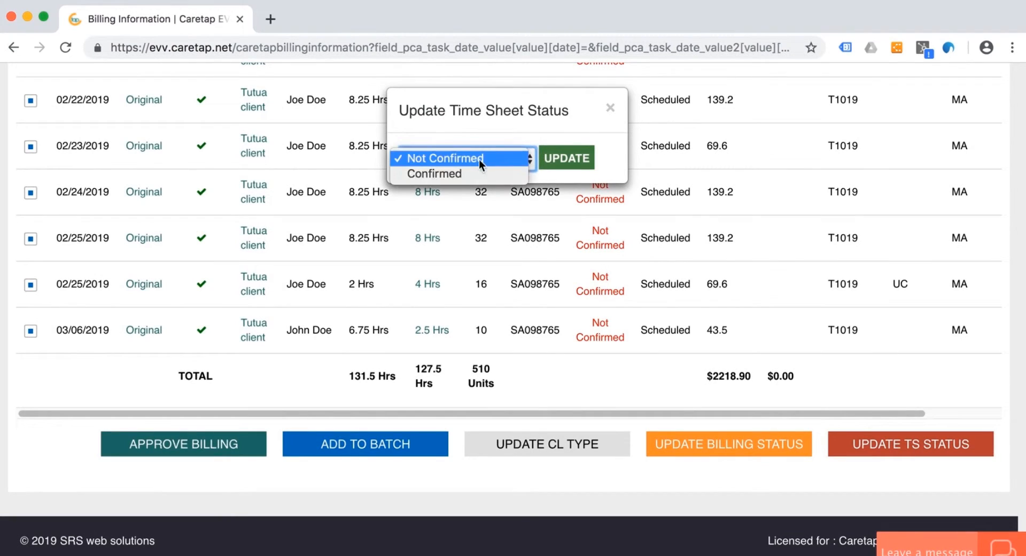
{"action": "left_click", "coordinate": [469, 171]}
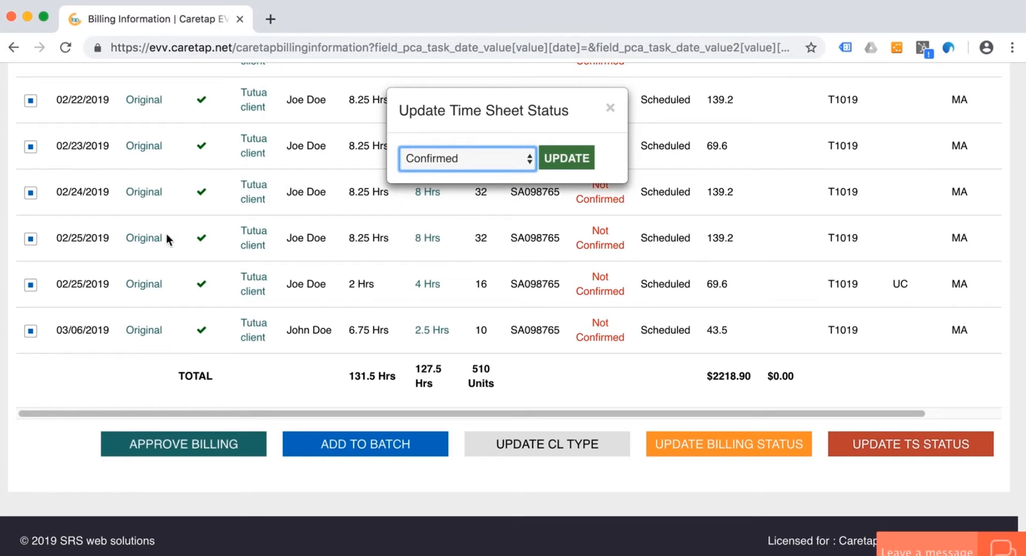
{"action": "left_click", "coordinate": [582, 161]}
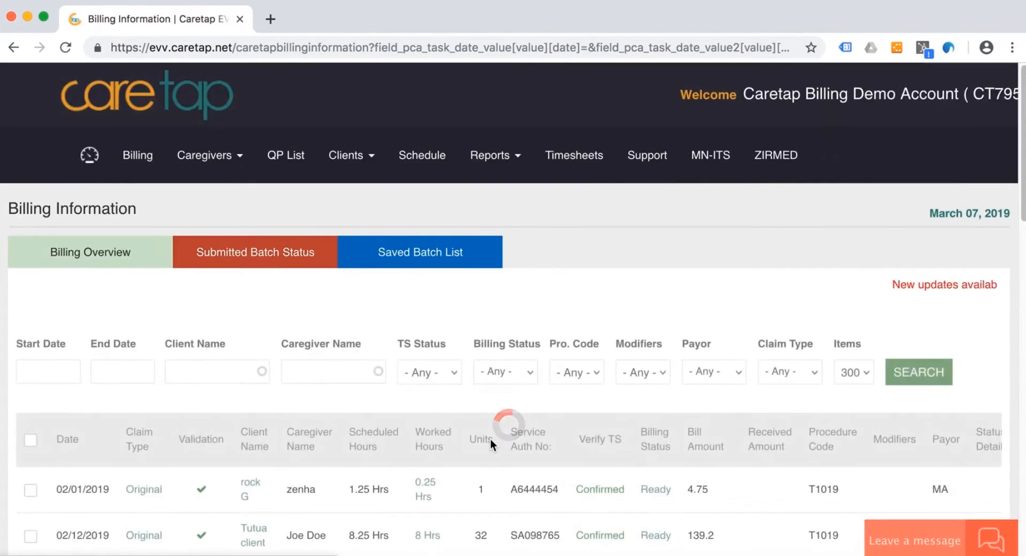
- Select all confirmed claims in the billing list, check them, and approve them for billing
{"action": "scroll", "coordinate": [490, 439], "scroll_direction": "down", "scroll_amount": 2}
{"action": "left_click", "coordinate": [31, 366]}
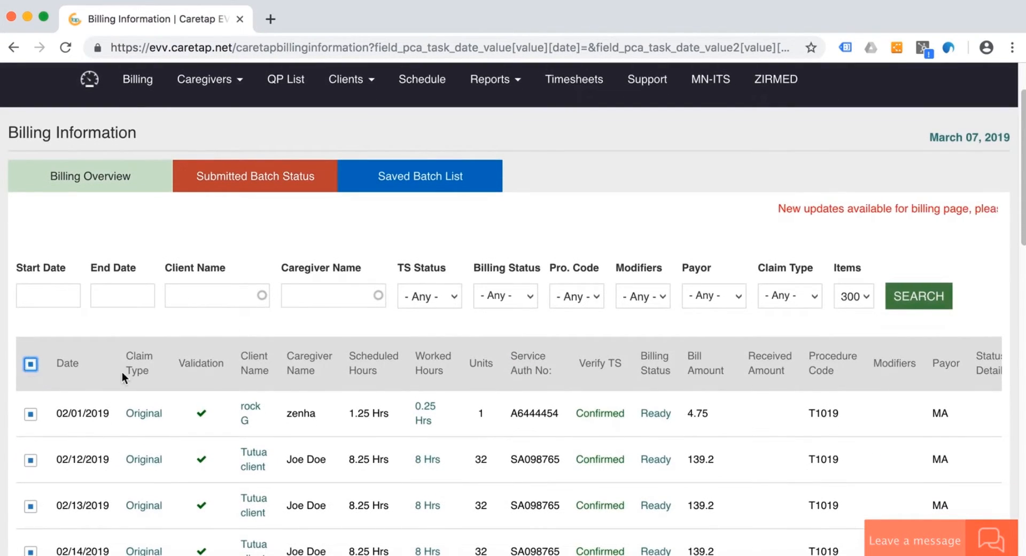
{"action": "scroll", "coordinate": [232, 395], "scroll_direction": "down", "scroll_amount": 10}
{"action": "scroll", "coordinate": [206, 415], "scroll_direction": "down", "scroll_amount": 9}
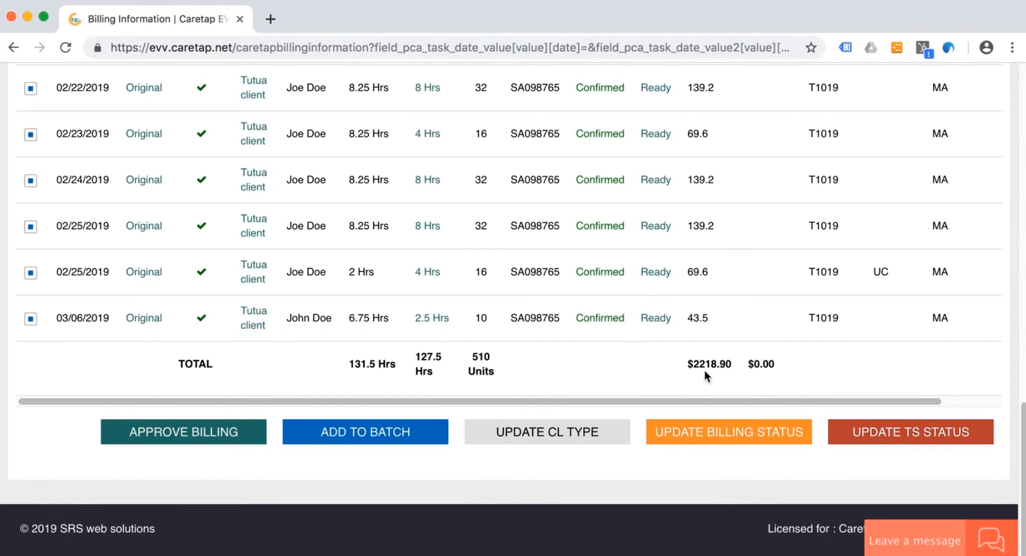
{"action": "scroll", "coordinate": [407, 288], "scroll_direction": "up", "scroll_amount": 10}
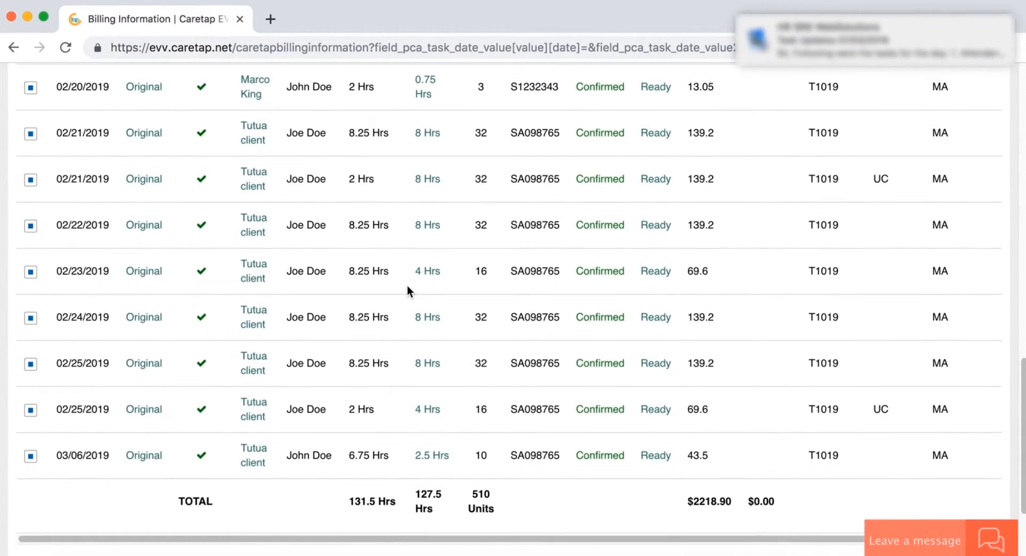
{"action": "scroll", "coordinate": [407, 287], "scroll_direction": "up", "scroll_amount": 10}
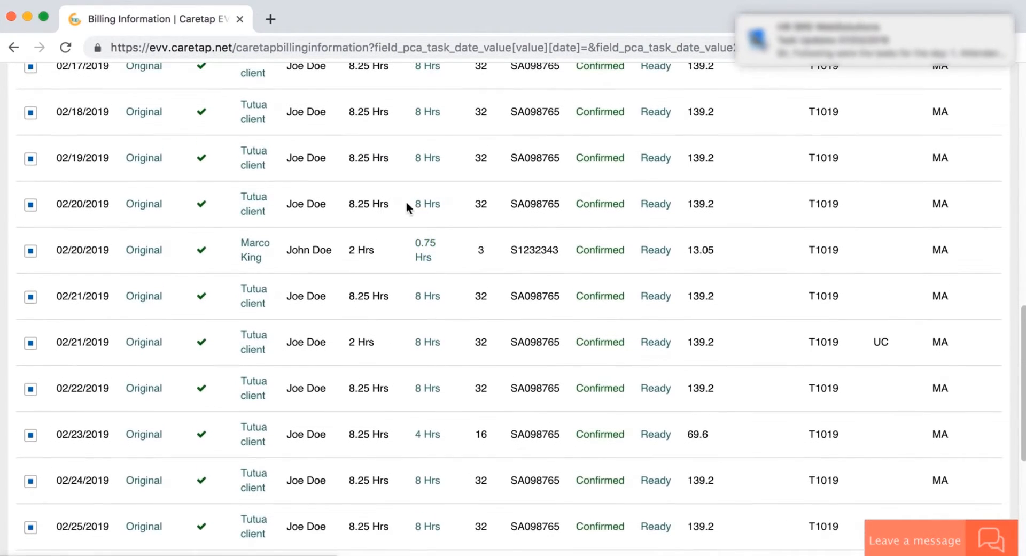
{"action": "scroll", "coordinate": [274, 260], "scroll_direction": "up", "scroll_amount": 15}
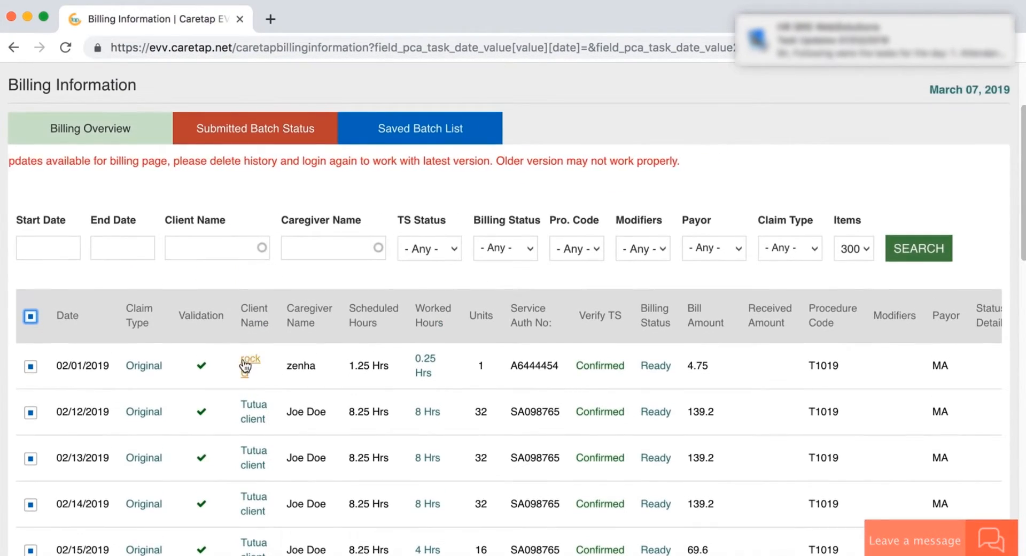
{"action": "scroll", "coordinate": [259, 423], "scroll_direction": "down", "scroll_amount": 20}
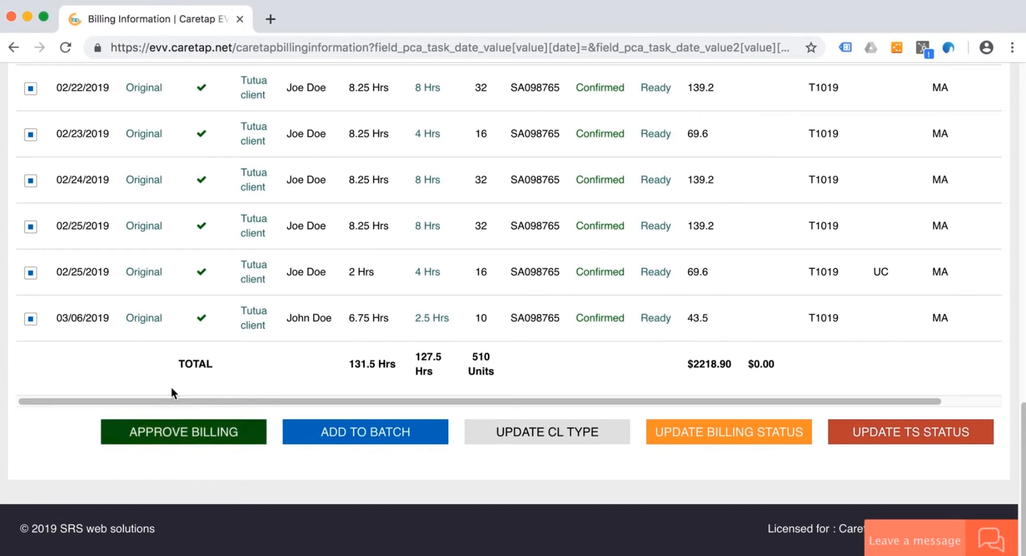
{"action": "left_click", "coordinate": [179, 435]}
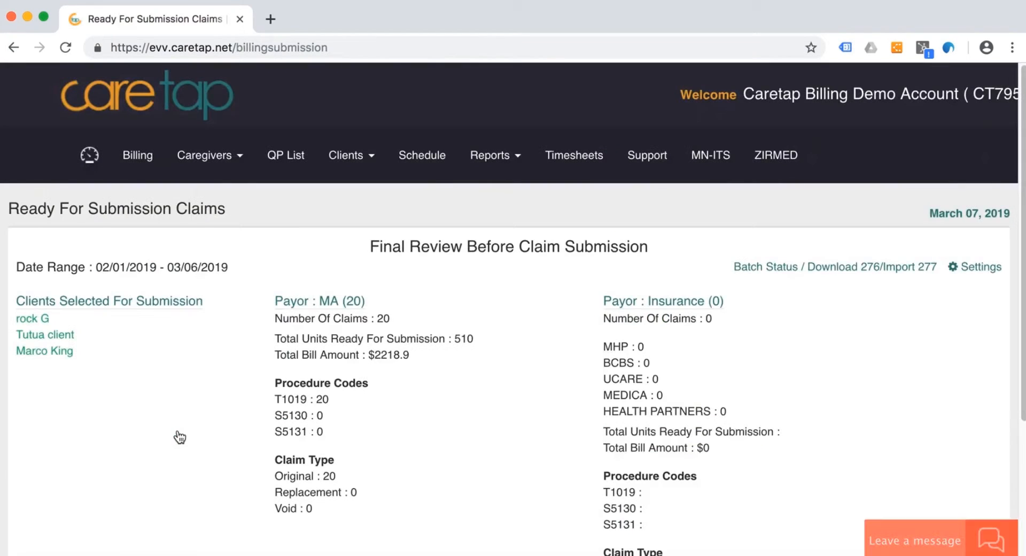
- Check the MA payor's claims, total units and bill amount in the final review, and submit the claims to DHS
{"action": "scroll", "coordinate": [428, 440], "scroll_direction": "down", "scroll_amount": 2}
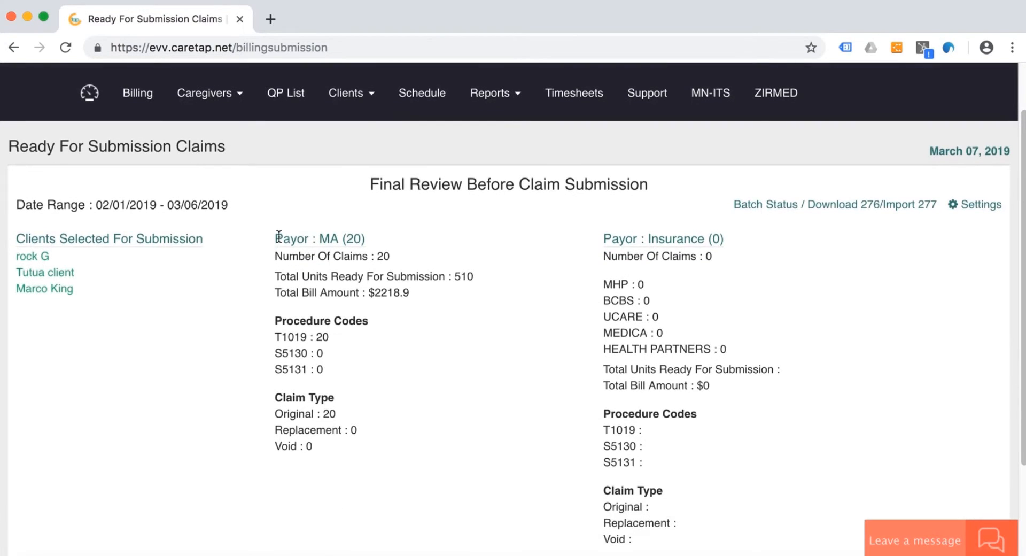
{"action": "left_click_drag", "start_coordinate": [276, 238], "coordinate": [366, 238]}
{"action": "left_click", "coordinate": [365, 239]}
{"action": "scroll", "coordinate": [447, 381], "scroll_direction": "down", "scroll_amount": 2}
{"action": "left_click_drag", "start_coordinate": [310, 222], "coordinate": [415, 225]}
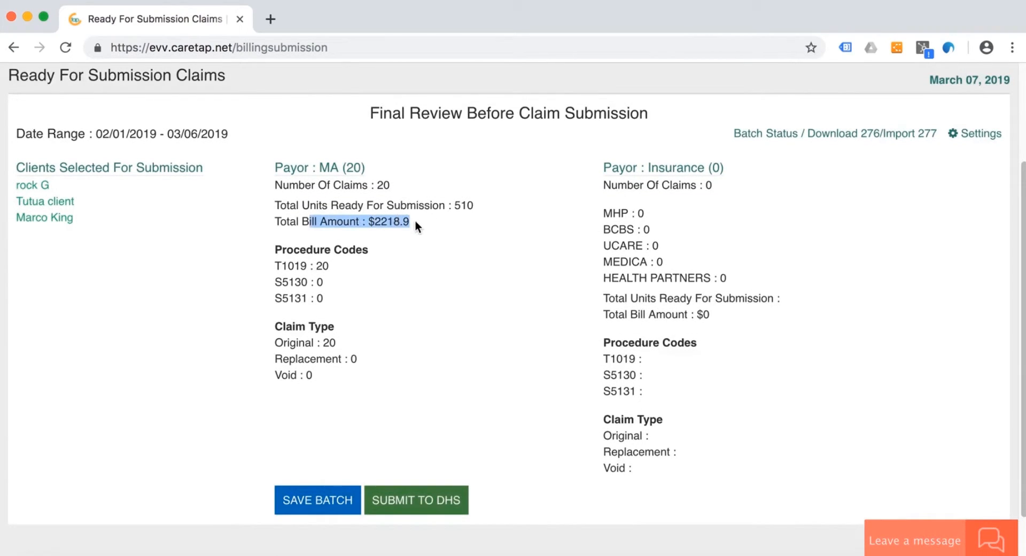
{"action": "left_click", "coordinate": [415, 222]}
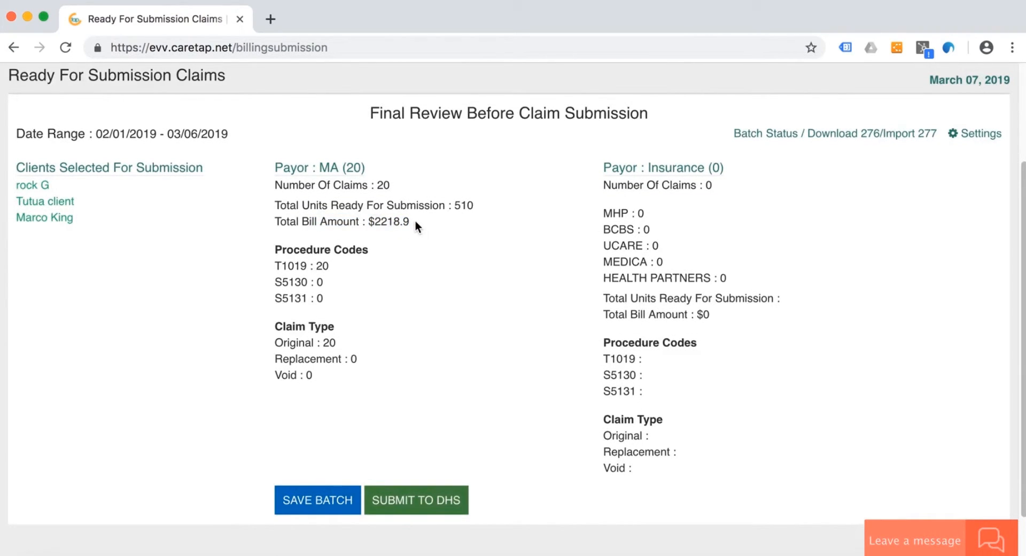
{"action": "mouse_move", "coordinate": [478, 206]}
{"action": "left_mouse_down"}
{"action": "mouse_move", "coordinate": [344, 206]}
{"action": "mouse_move", "coordinate": [463, 210]}
{"action": "left_mouse_up"}
{"action": "left_click", "coordinate": [464, 210]}
{"action": "left_click", "coordinate": [404, 502]}
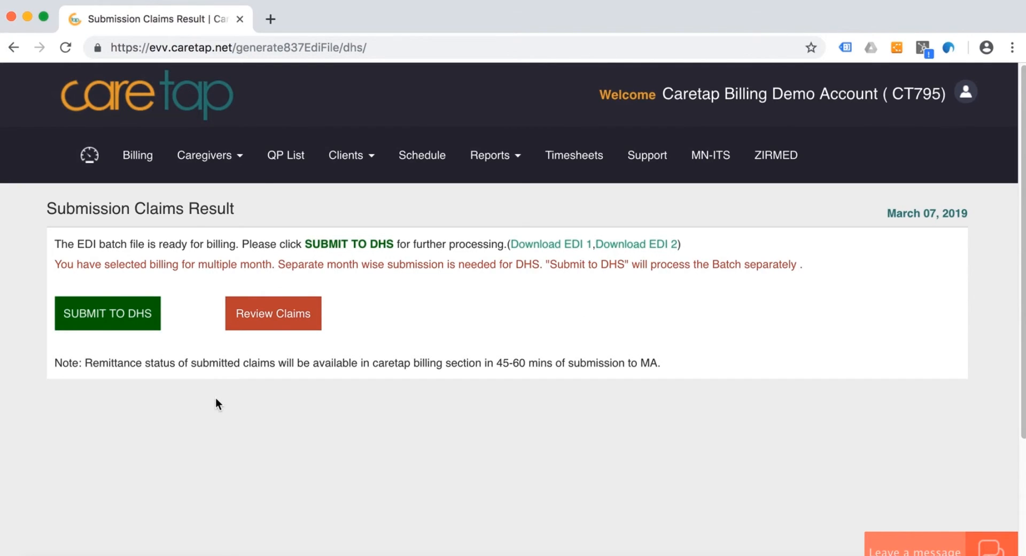
- Download the claim review PDF for the batch, read through each client's claims in it, and close it
{"action": "left_click", "coordinate": [276, 312]}
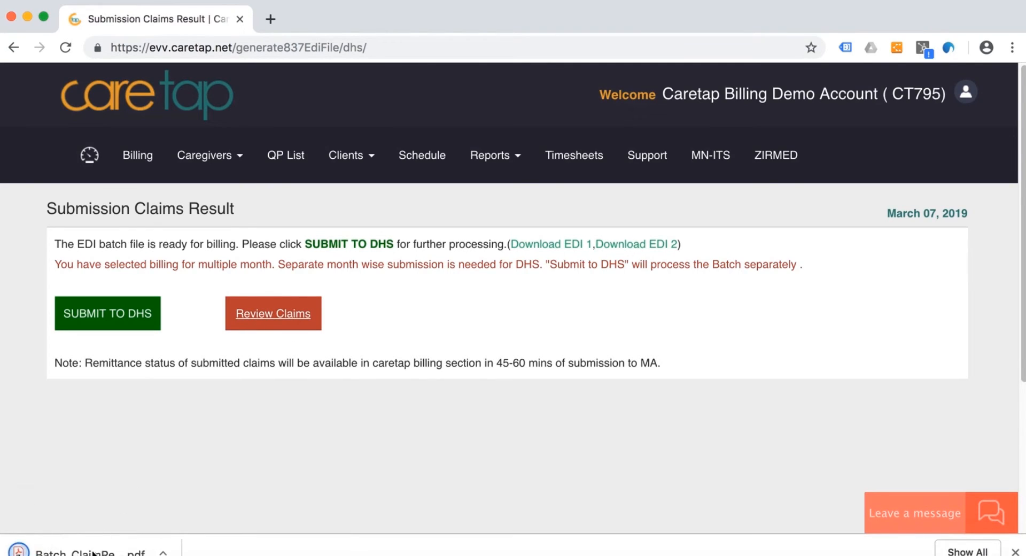
{"action": "left_click", "coordinate": [93, 553]}
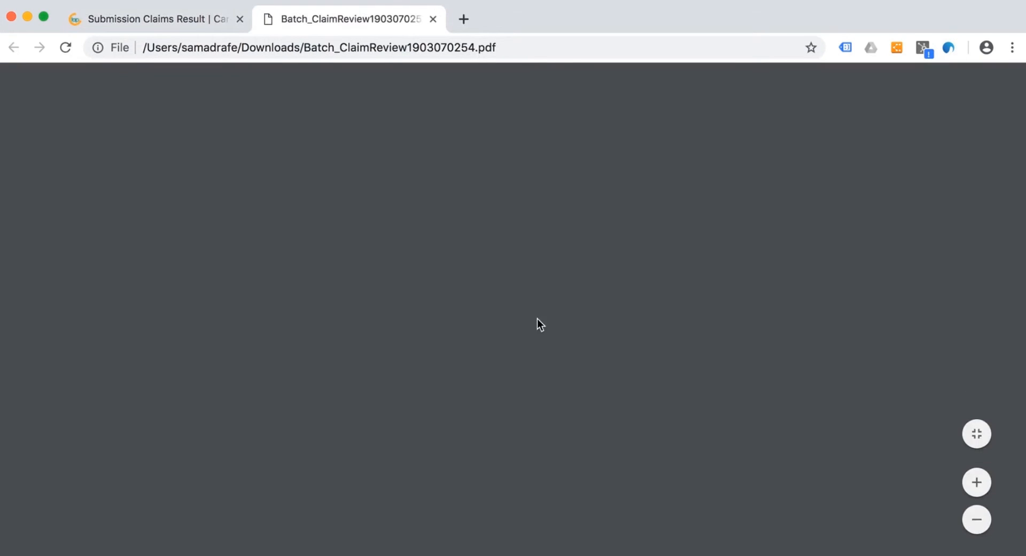
{"action": "scroll", "coordinate": [566, 383], "scroll_direction": "down", "scroll_amount": 8}
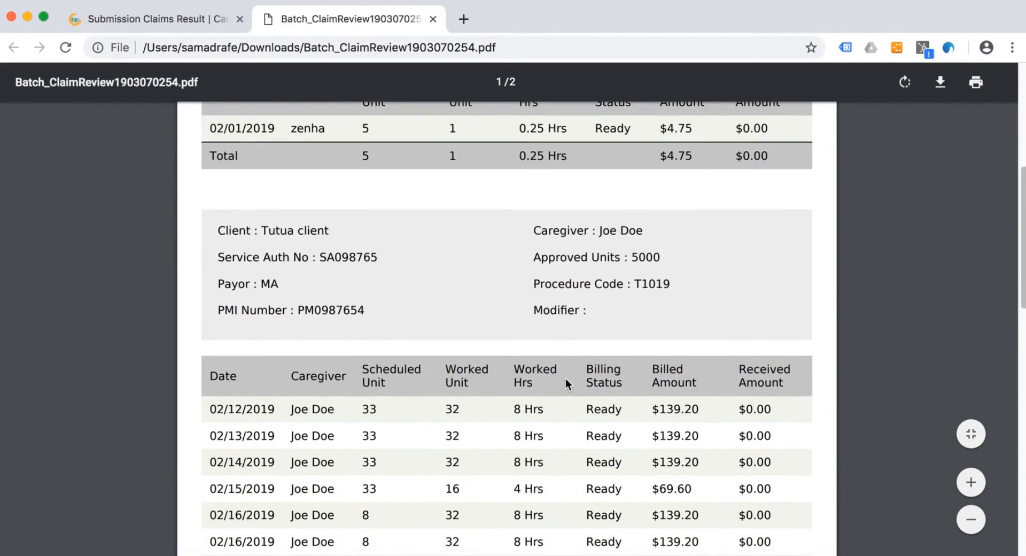
{"action": "scroll", "coordinate": [566, 383], "scroll_direction": "down", "scroll_amount": 10}
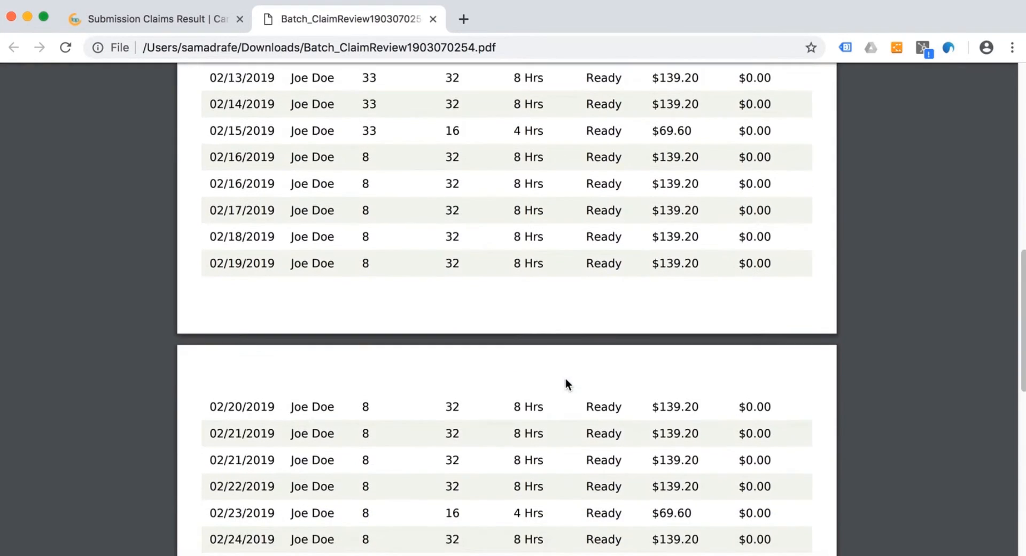
{"action": "scroll", "coordinate": [566, 383], "scroll_direction": "down", "scroll_amount": 5}
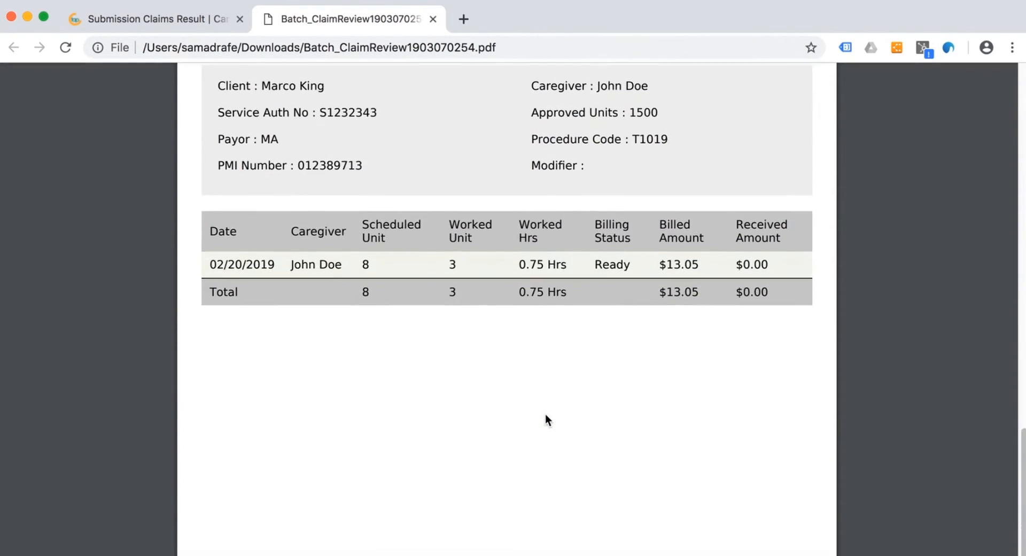
{"action": "scroll", "coordinate": [538, 262], "scroll_direction": "up", "scroll_amount": 1}
{"action": "scroll", "coordinate": [538, 262], "scroll_direction": "up", "scroll_amount": 20}
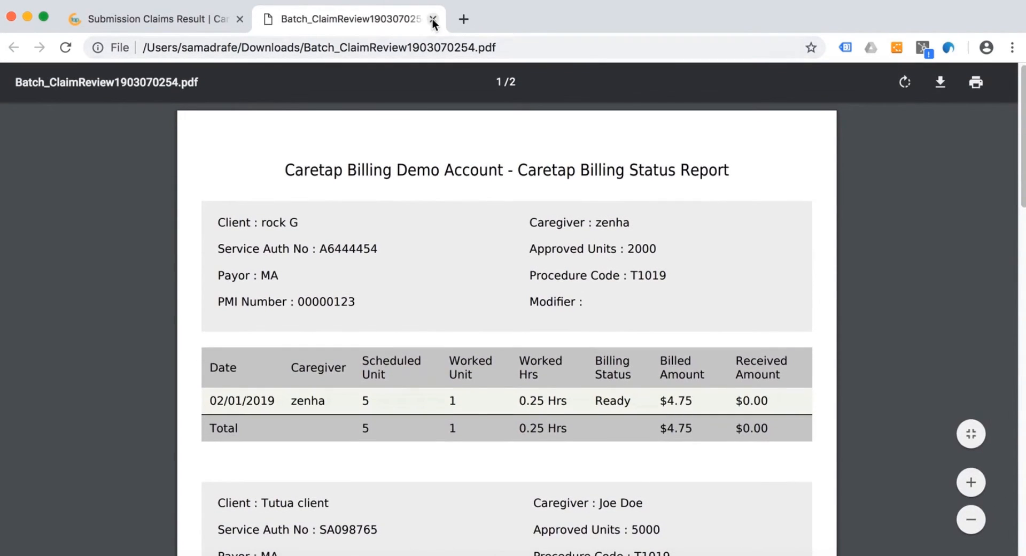
{"action": "left_click", "coordinate": [433, 19]}
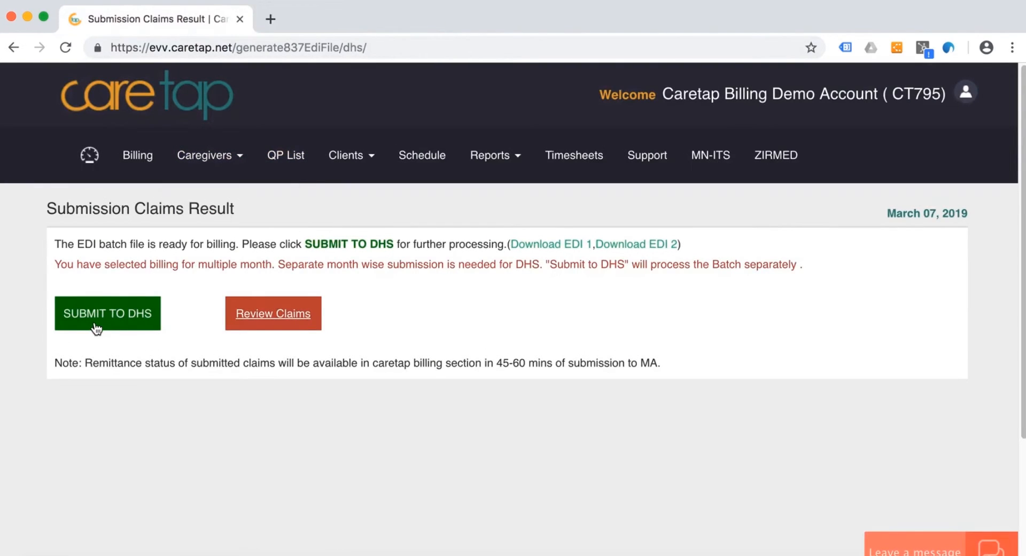